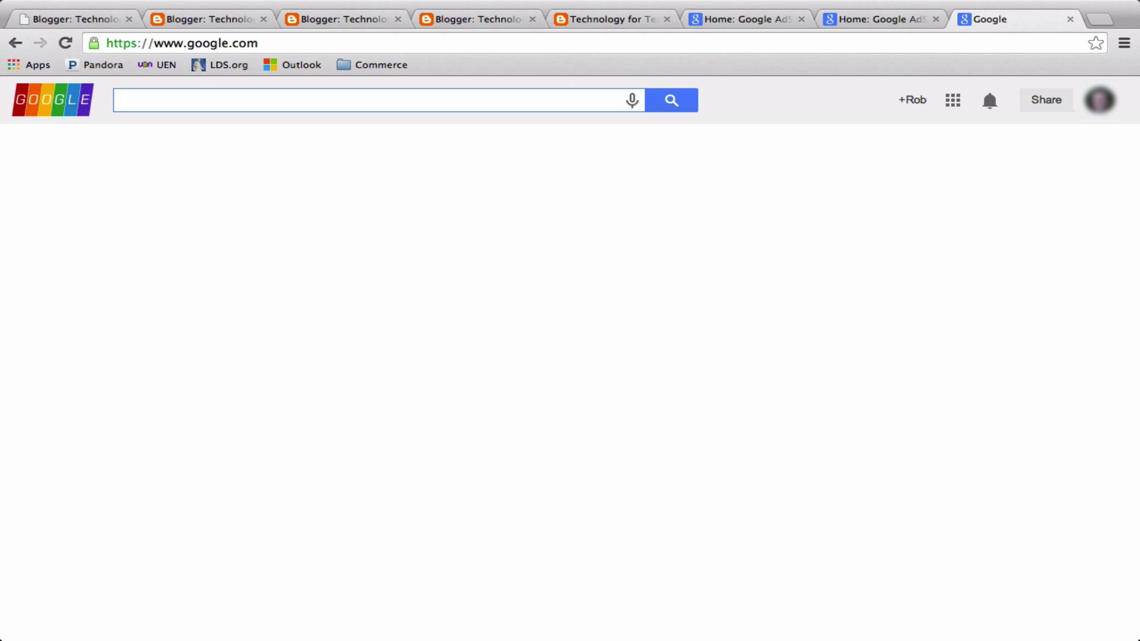
# Step: Search Google for 'rock formations' and skim the roughly 14,300,000 results
pyautogui.write('rock ')
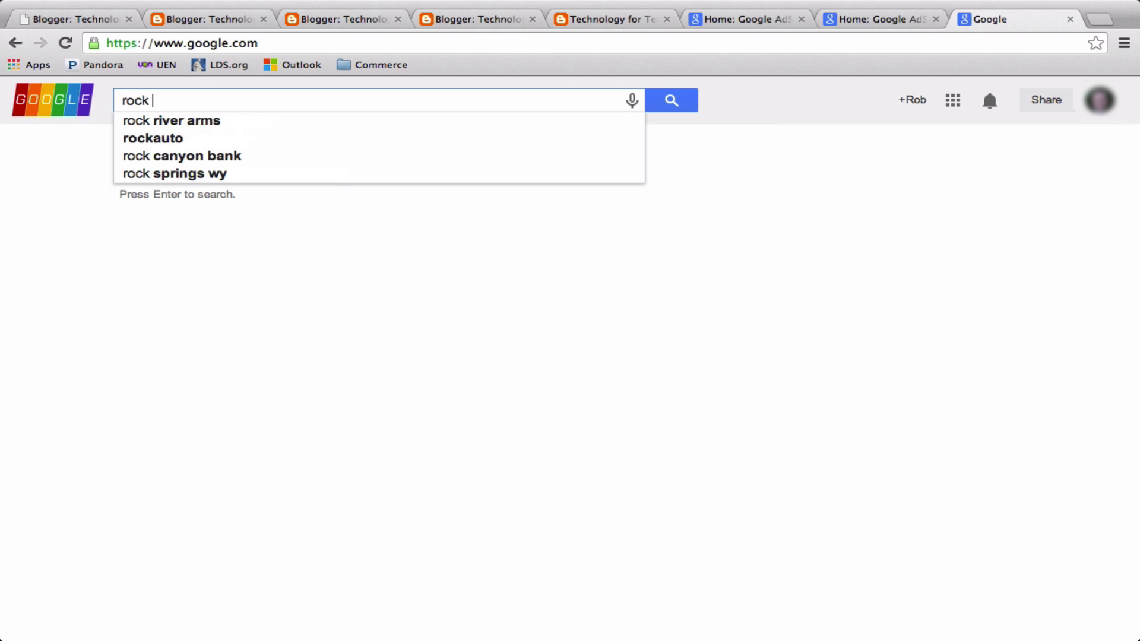
pyautogui.write('formation')
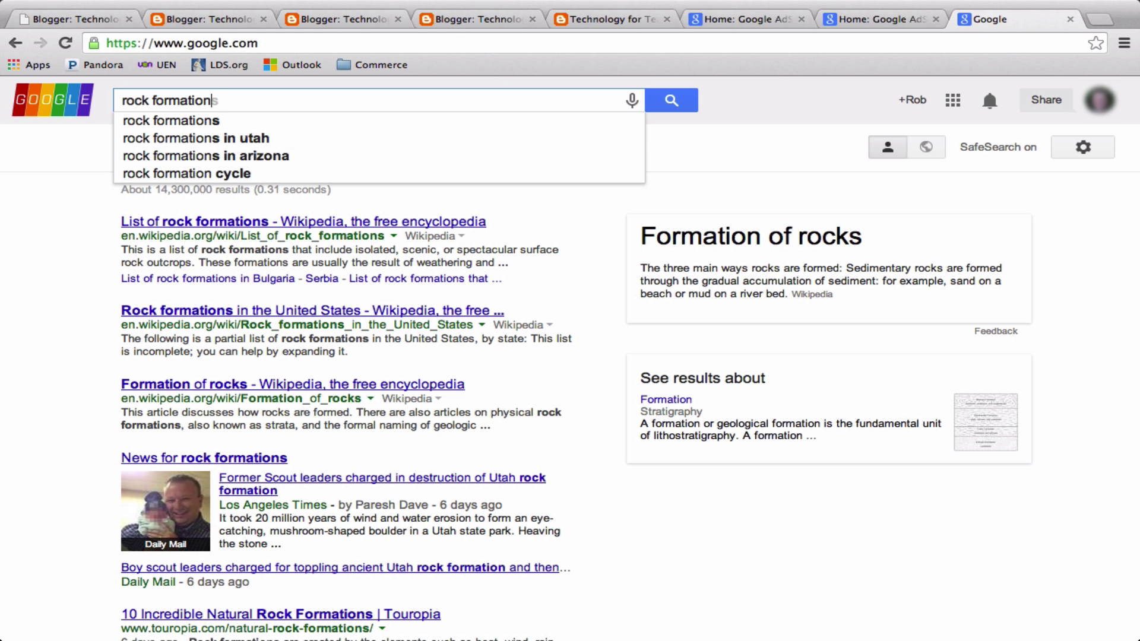
pyautogui.write('s')
pyautogui.press('Return')
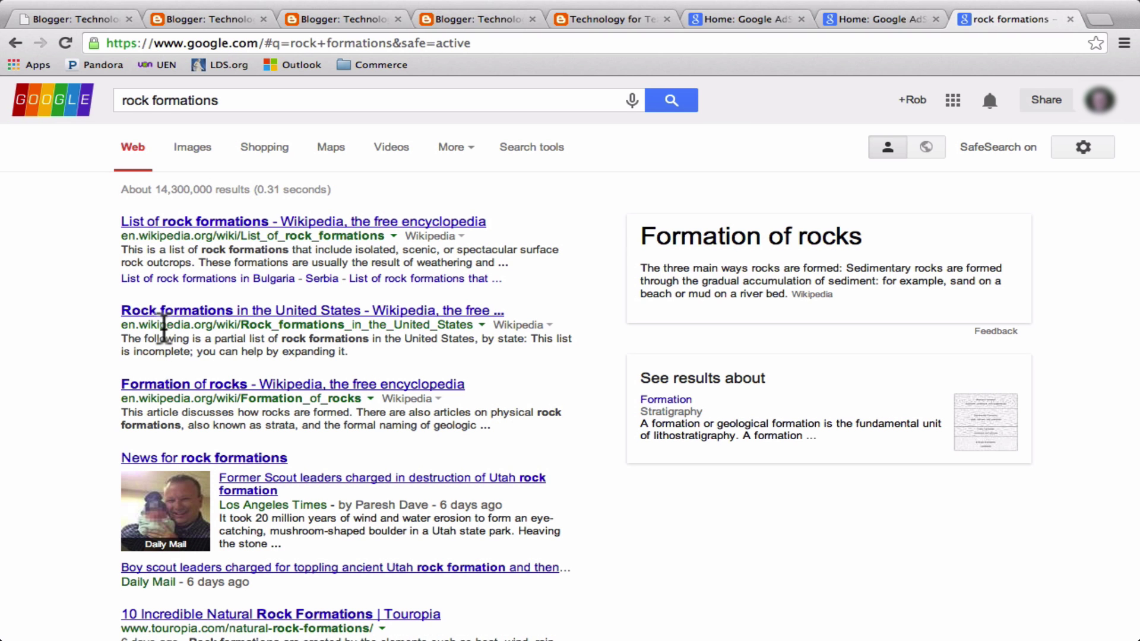
pyautogui.scroll(-10, 165, 397)
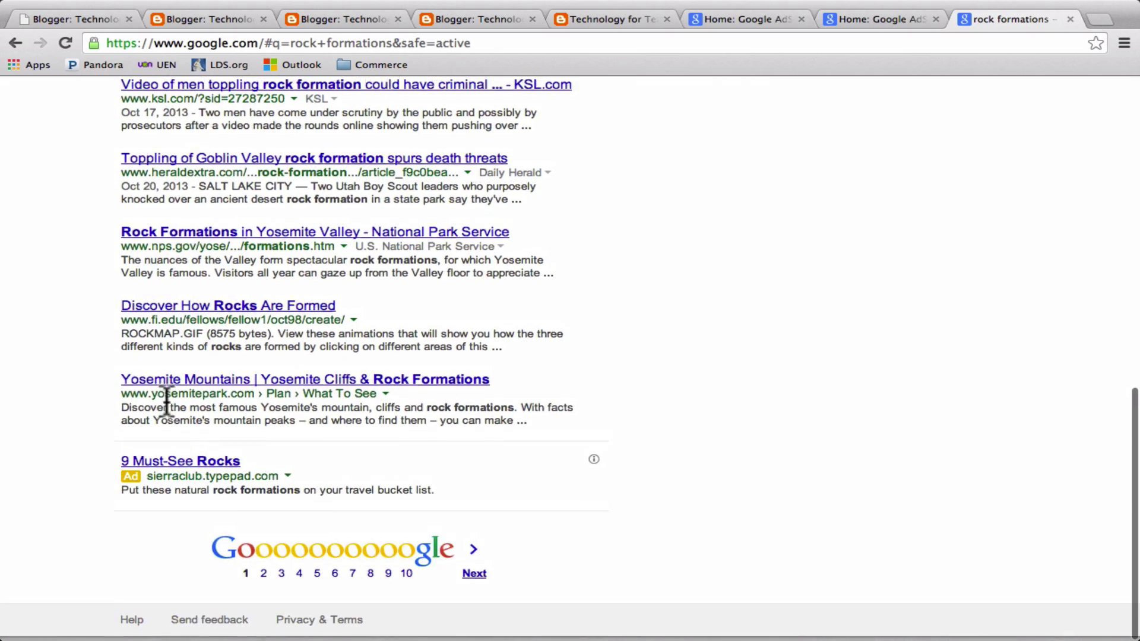
pyautogui.scroll(10, 166, 397)
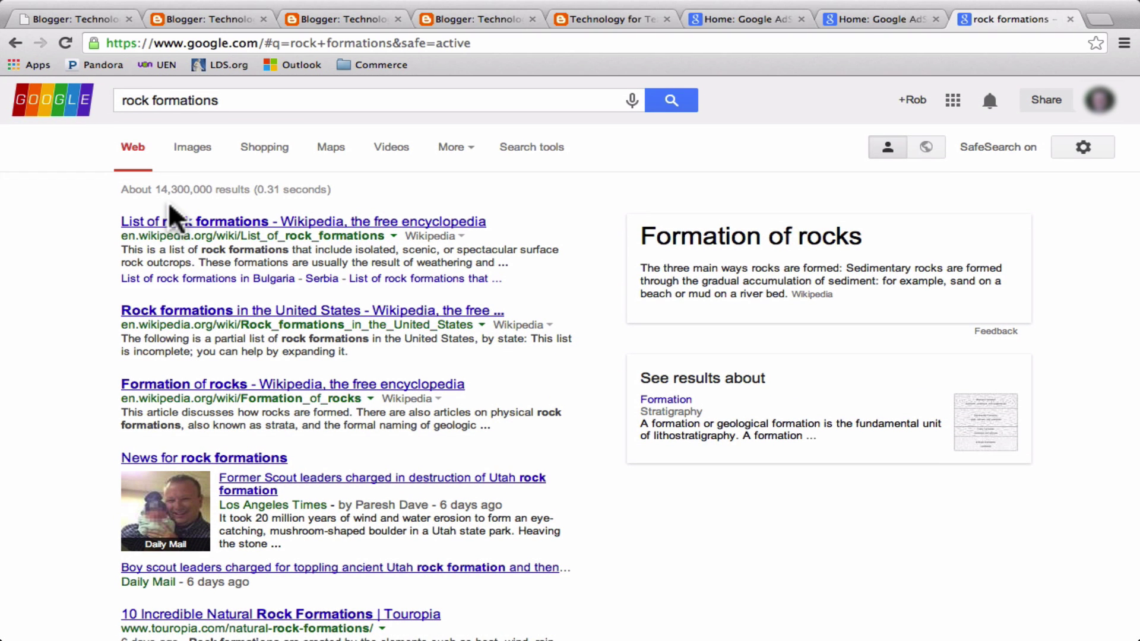
pyautogui.click(190, 156)
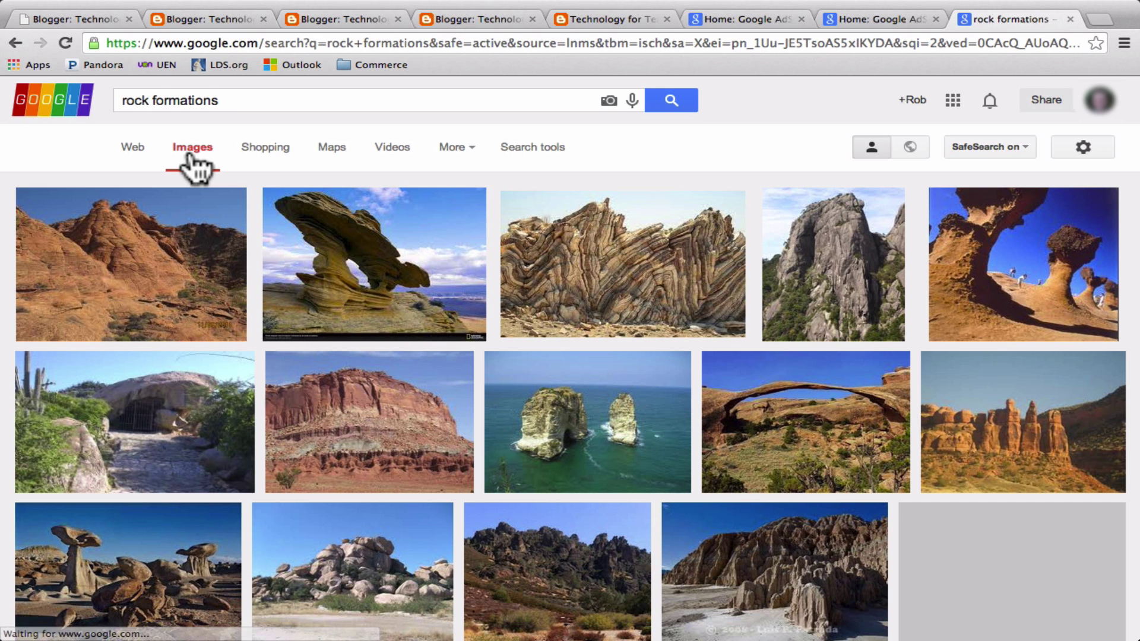
pyautogui.click(143, 151)
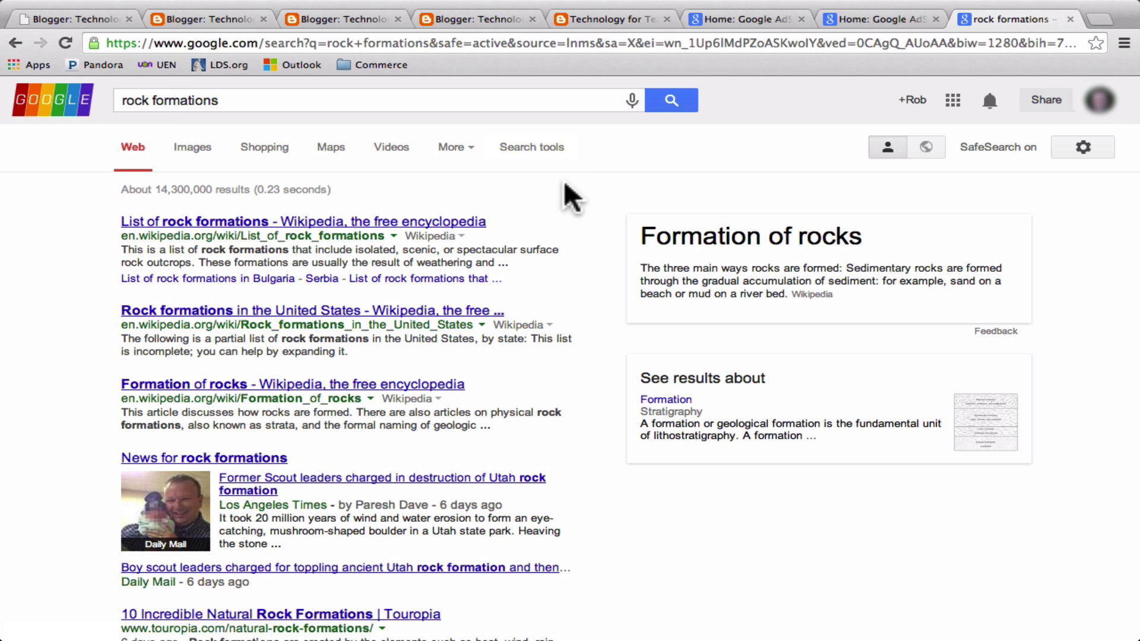
# Step: Restrict the rock formations results to the past week, then widen them to the past month
pyautogui.click(532, 148)
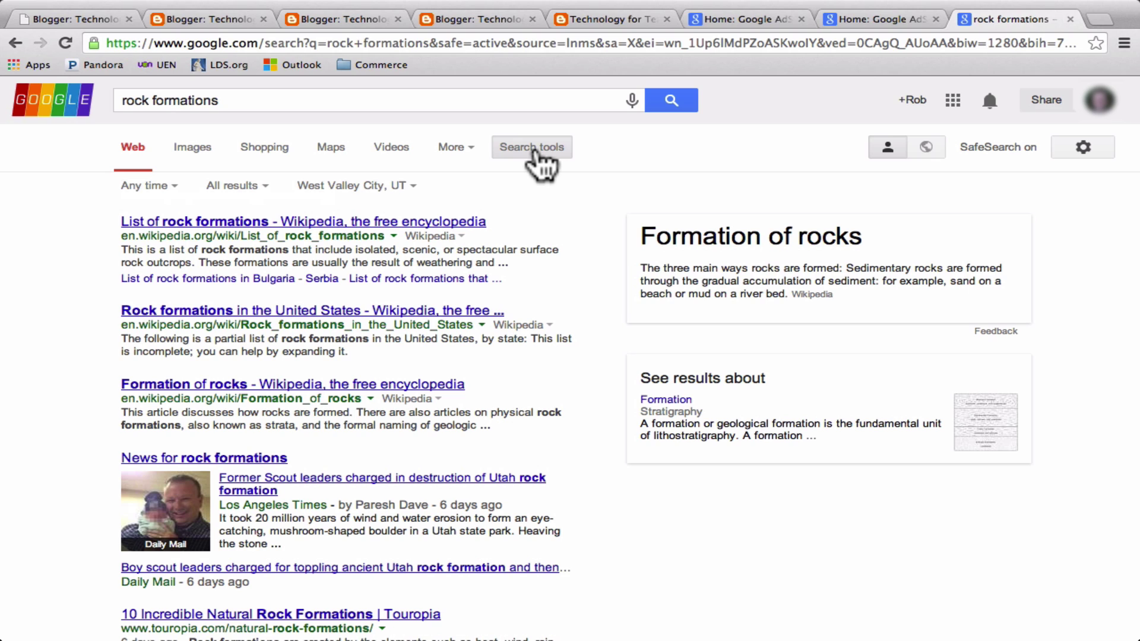
pyautogui.click(140, 188)
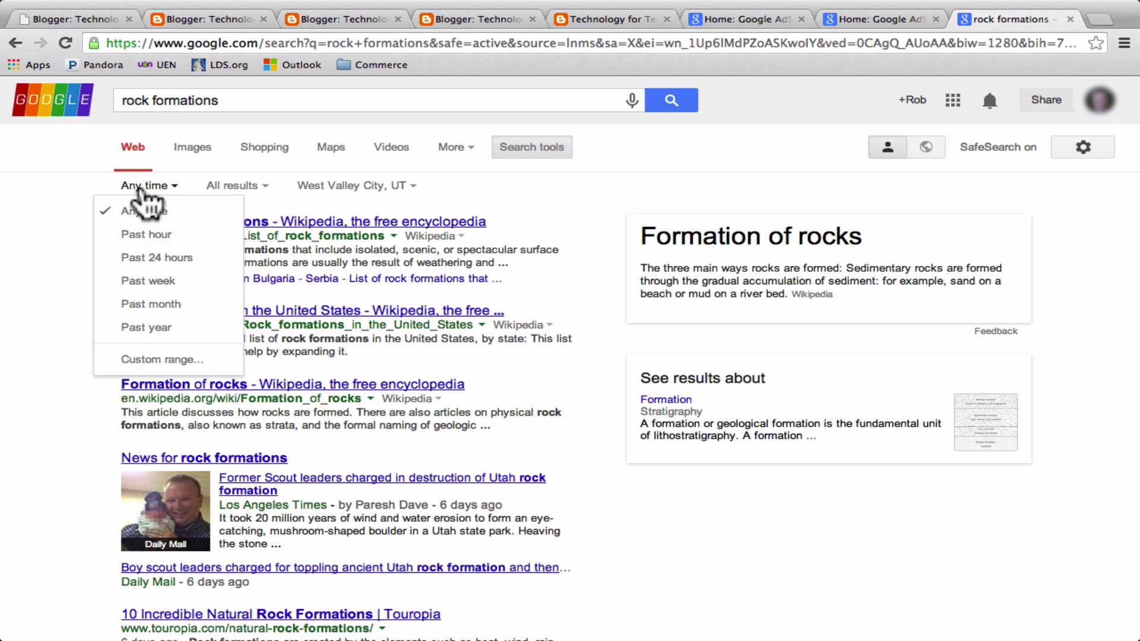
pyautogui.click(146, 288)
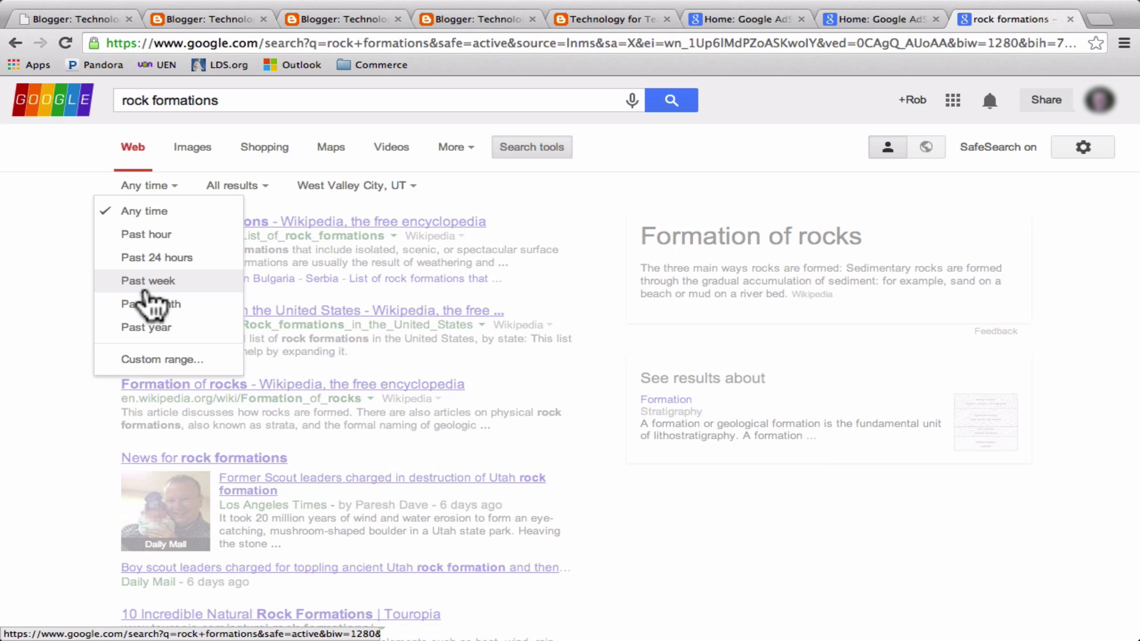
pyautogui.click(149, 185)
pyautogui.click(140, 303)
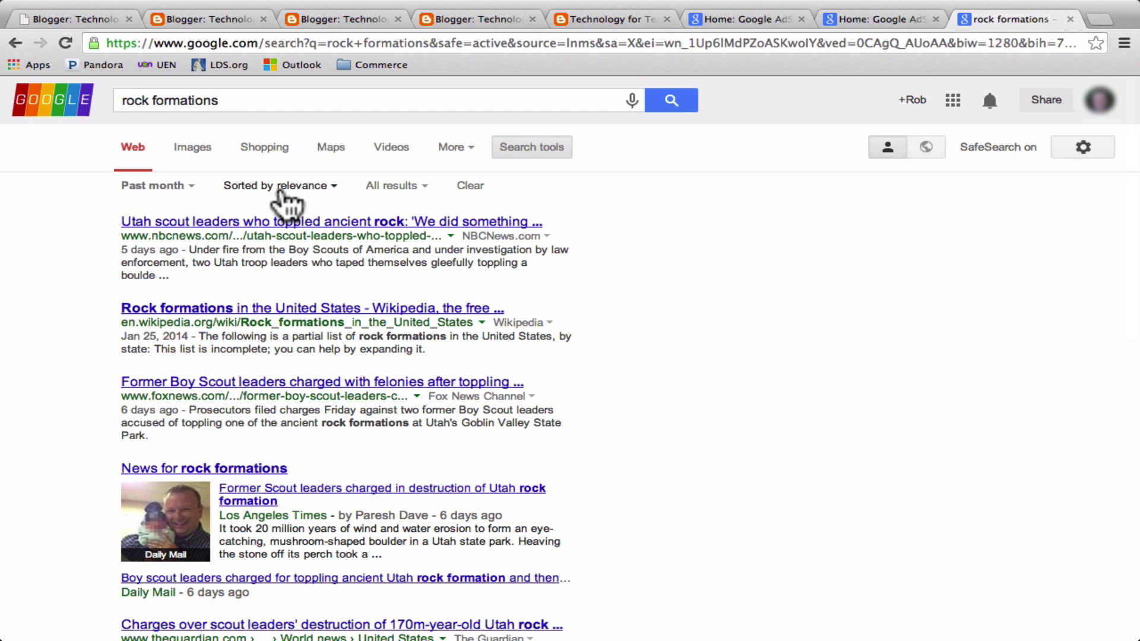
# Step: Filter results to Basic reading level and open the Asia Society photo-of-the-day result
pyautogui.click(405, 190)
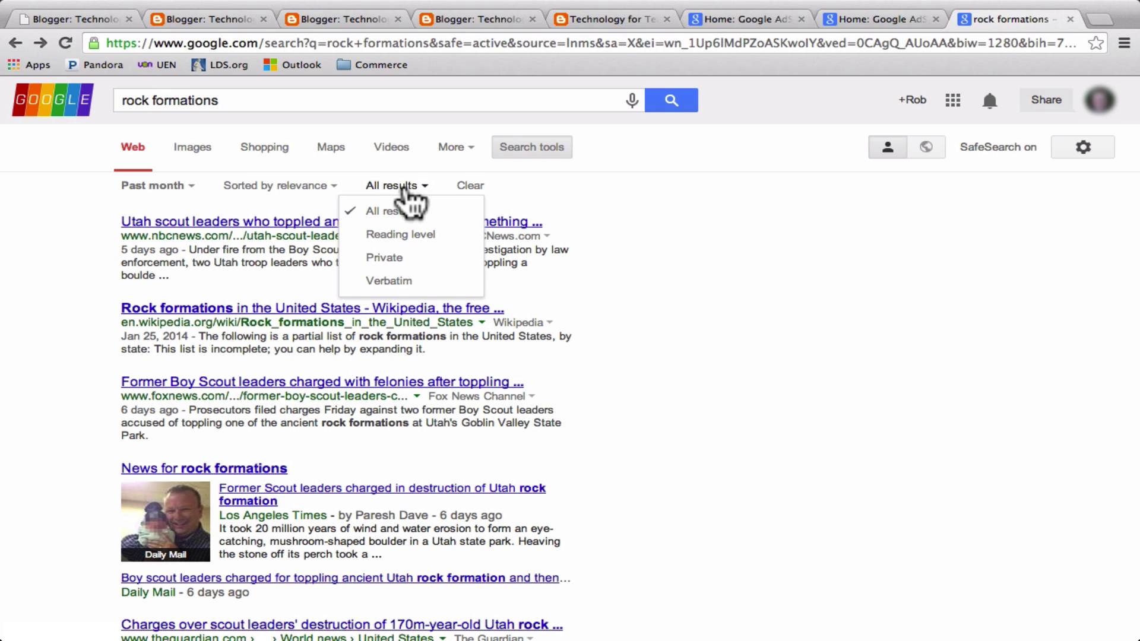
pyautogui.click(409, 238)
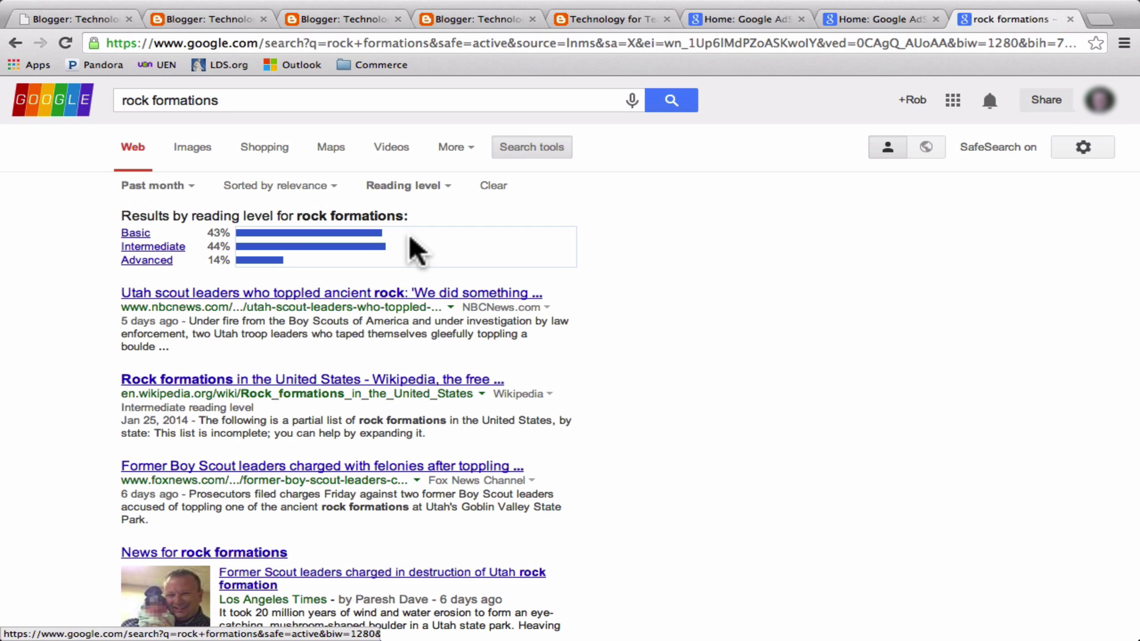
pyautogui.click(135, 233)
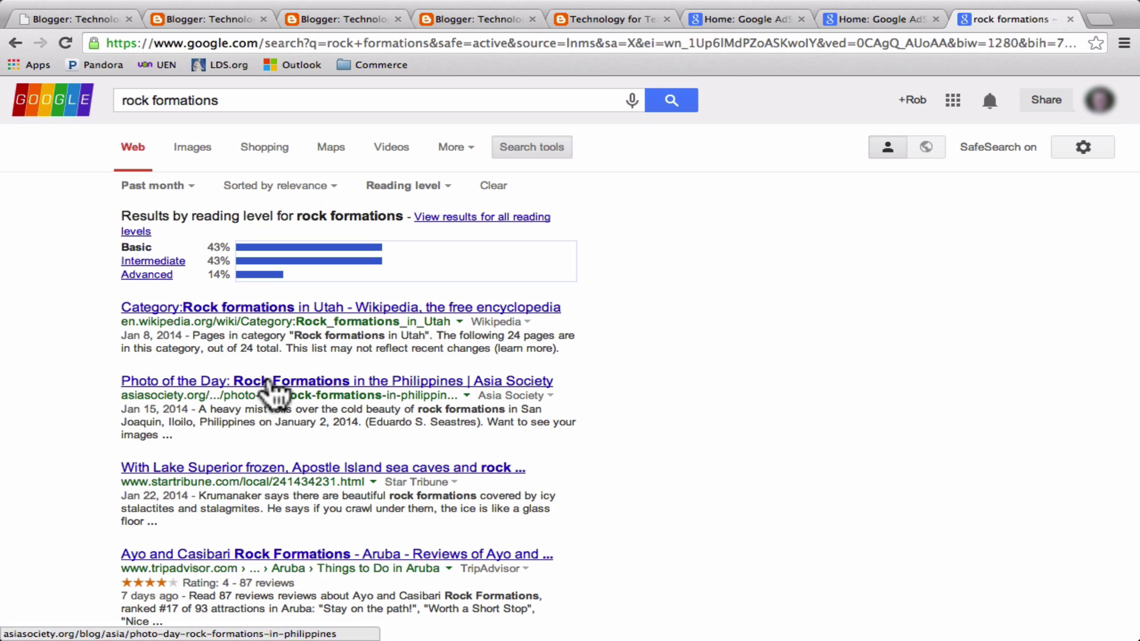
pyautogui.click(269, 383)
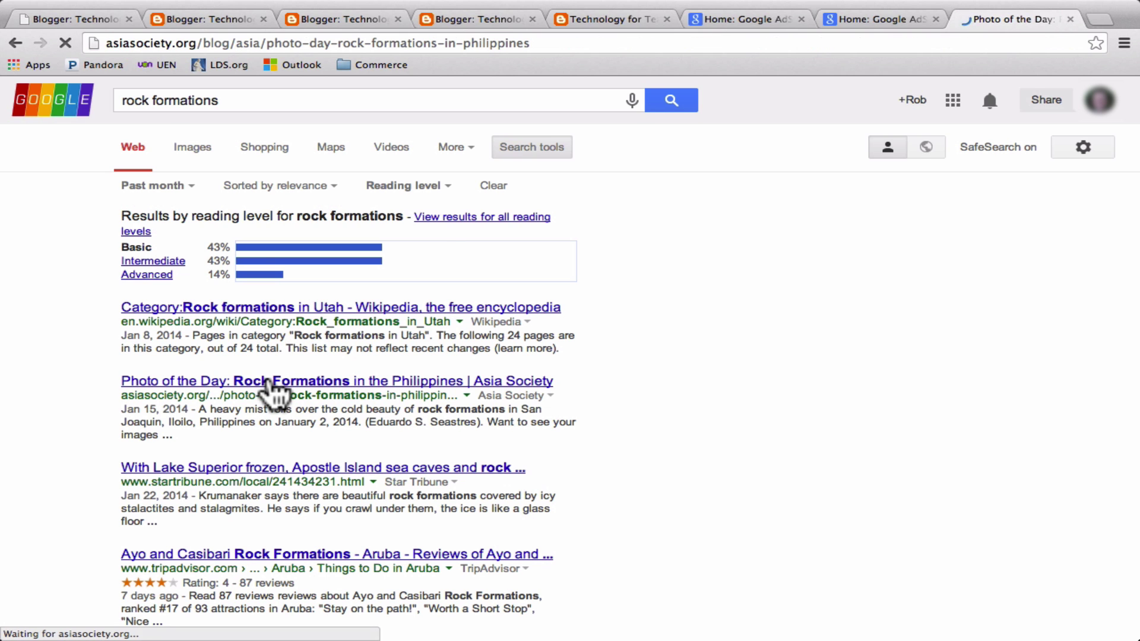
pyautogui.scroll(-5, 269, 392)
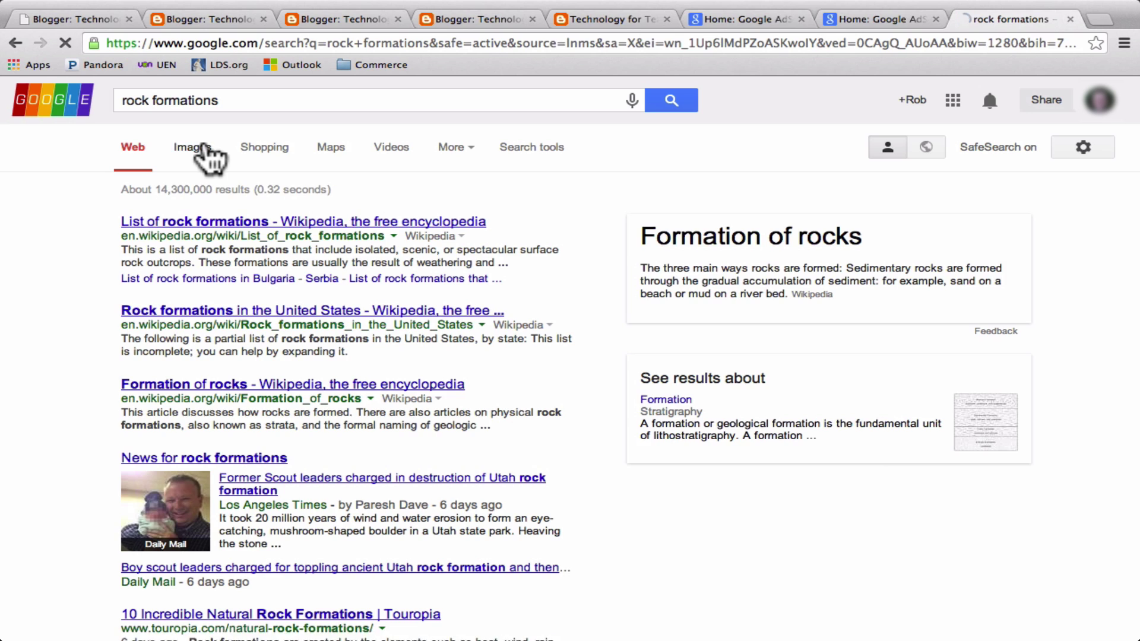
# Step: Switch to image results for rock formations and filter them to Large size
pyautogui.click(204, 150)
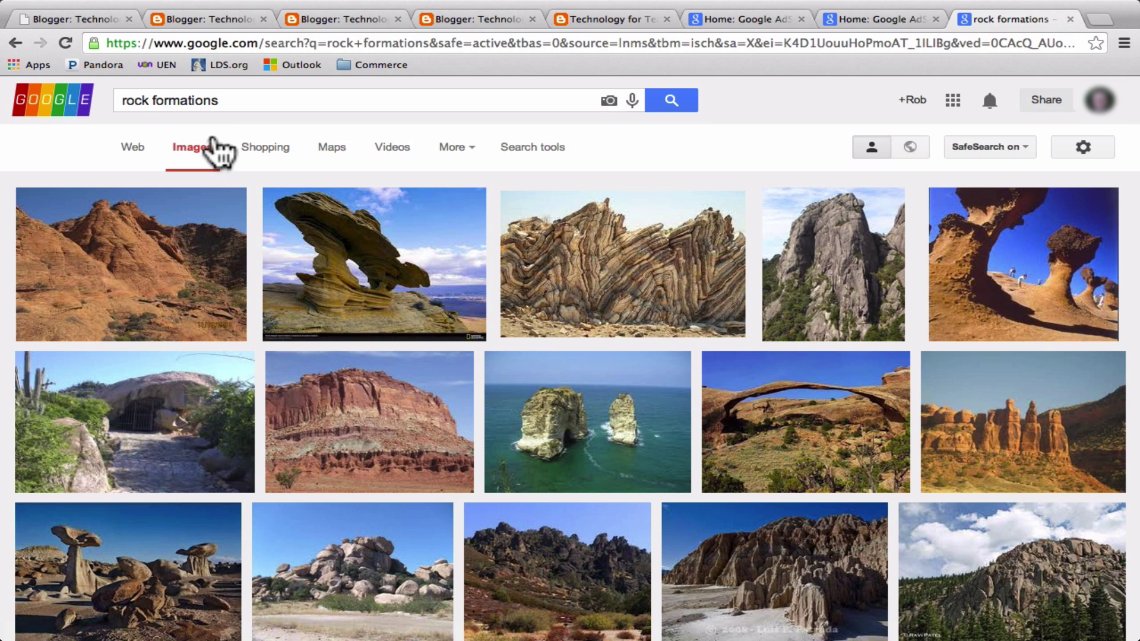
pyautogui.click(531, 154)
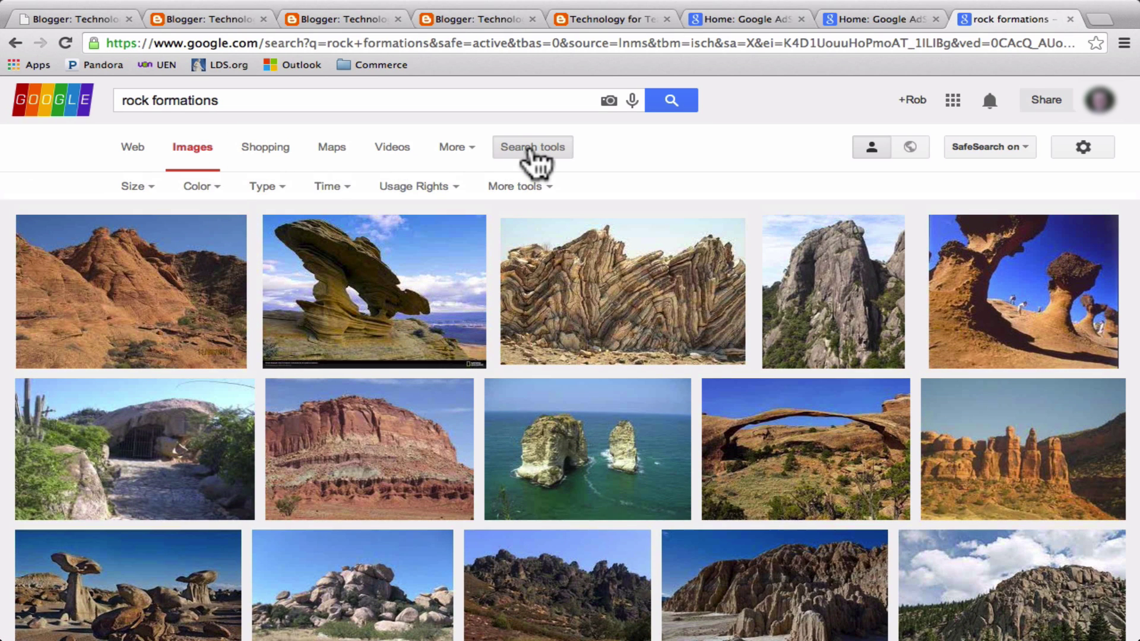
pyautogui.click(141, 188)
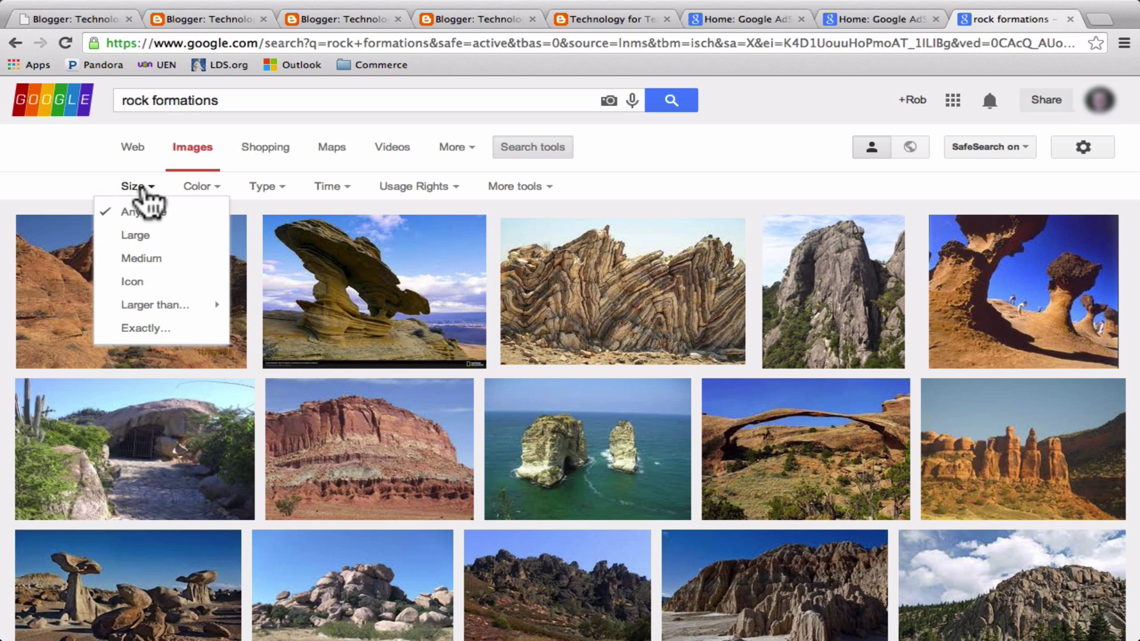
pyautogui.click(140, 236)
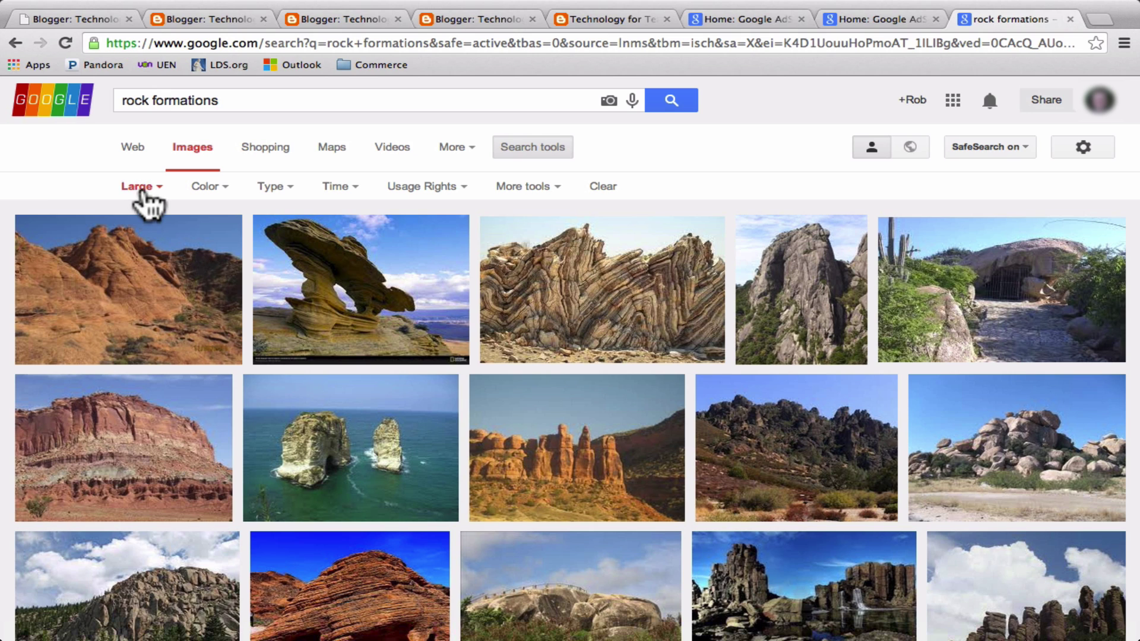
# Step: Change the image size filter from Large to Icon
pyautogui.click(141, 188)
pyautogui.click(132, 281)
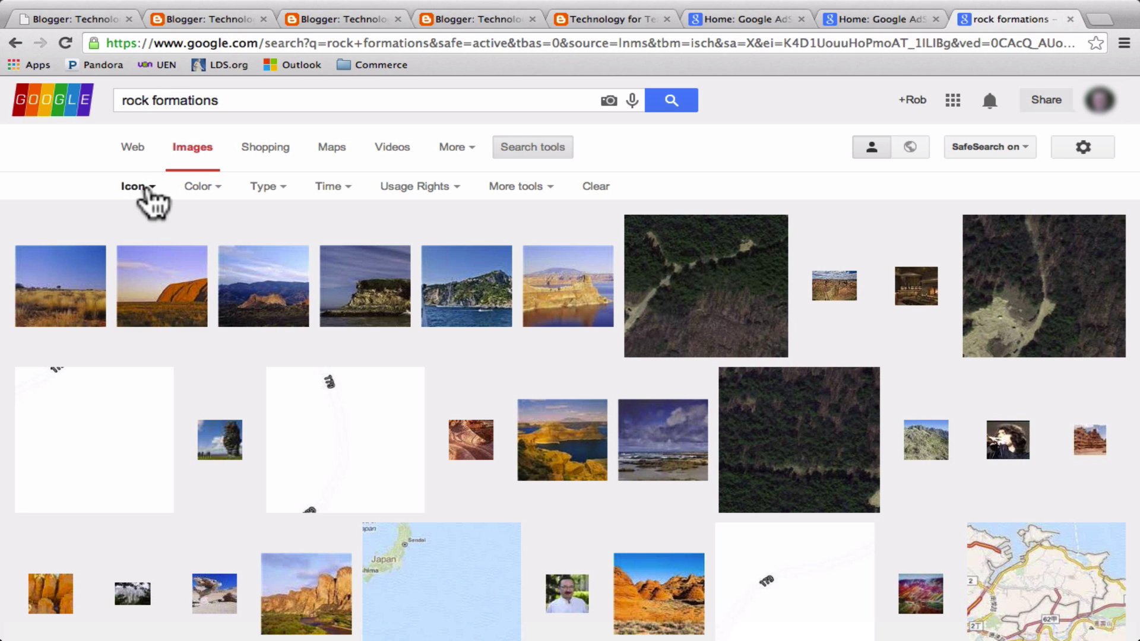
pyautogui.click(142, 187)
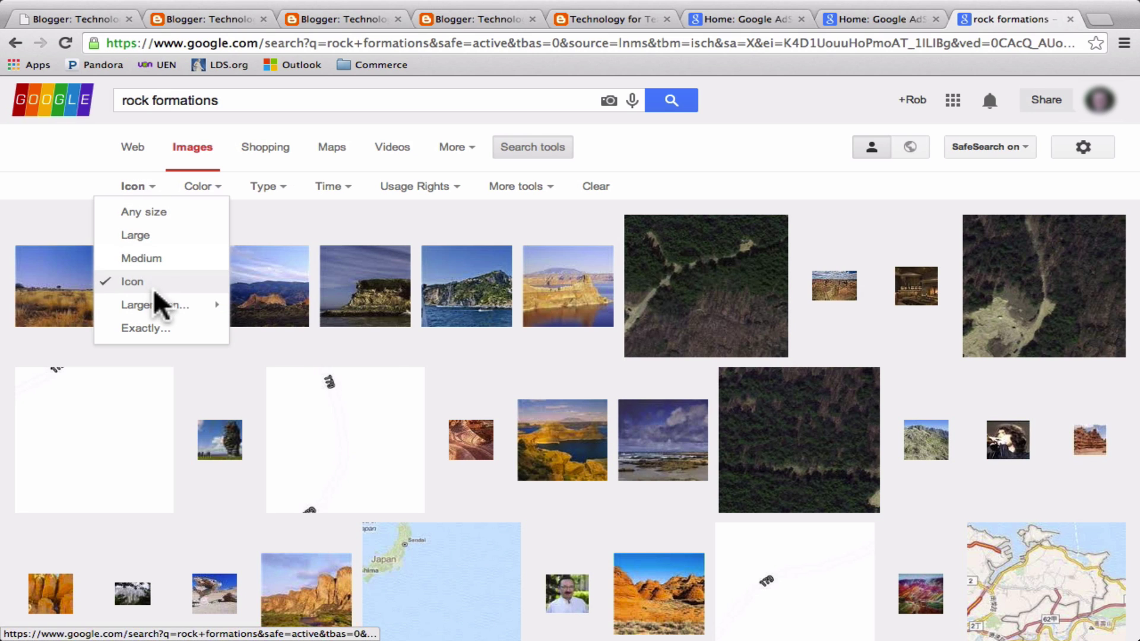
pyautogui.moveTo(158, 306)
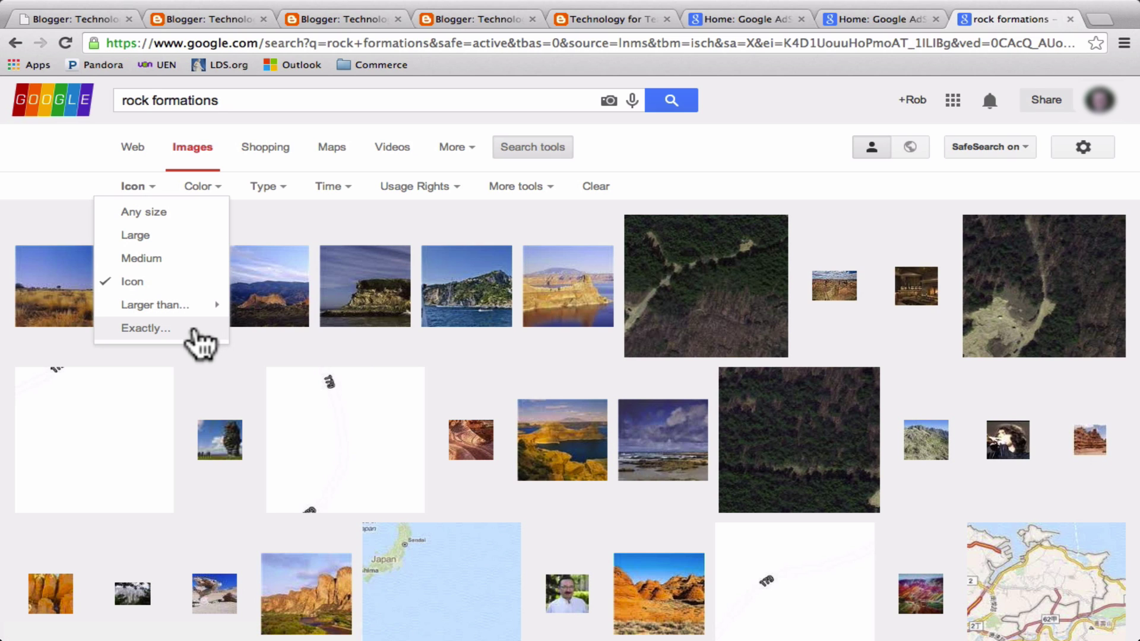
pyautogui.click(84, 159)
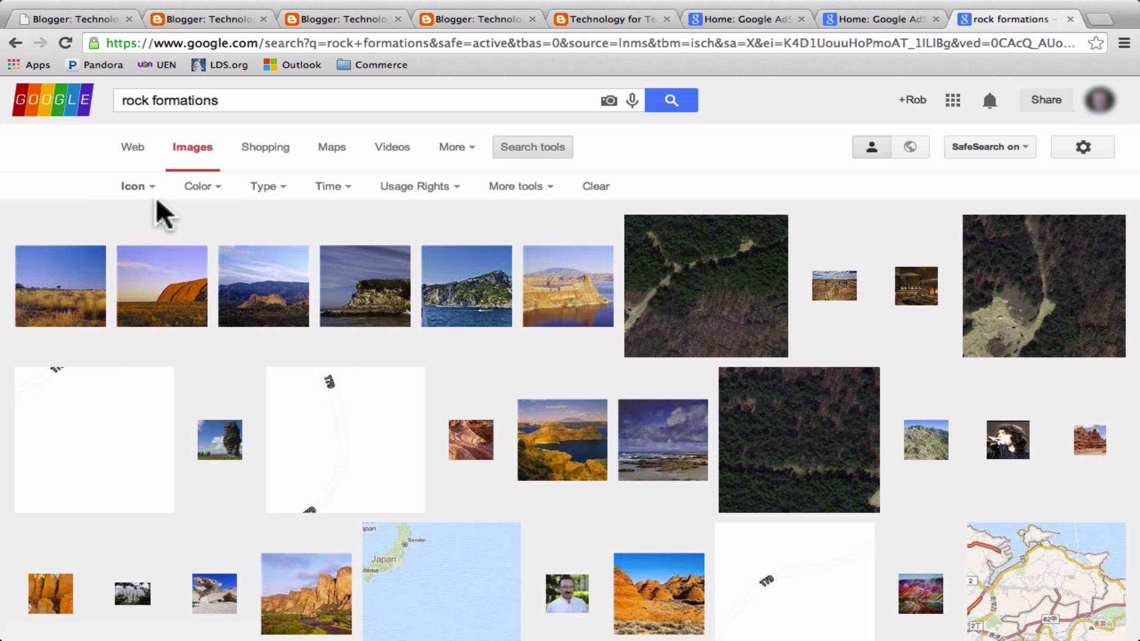
# Step: Reset image size to Any size, and apply then remove an orange colour filter
pyautogui.click(133, 187)
pyautogui.click(151, 212)
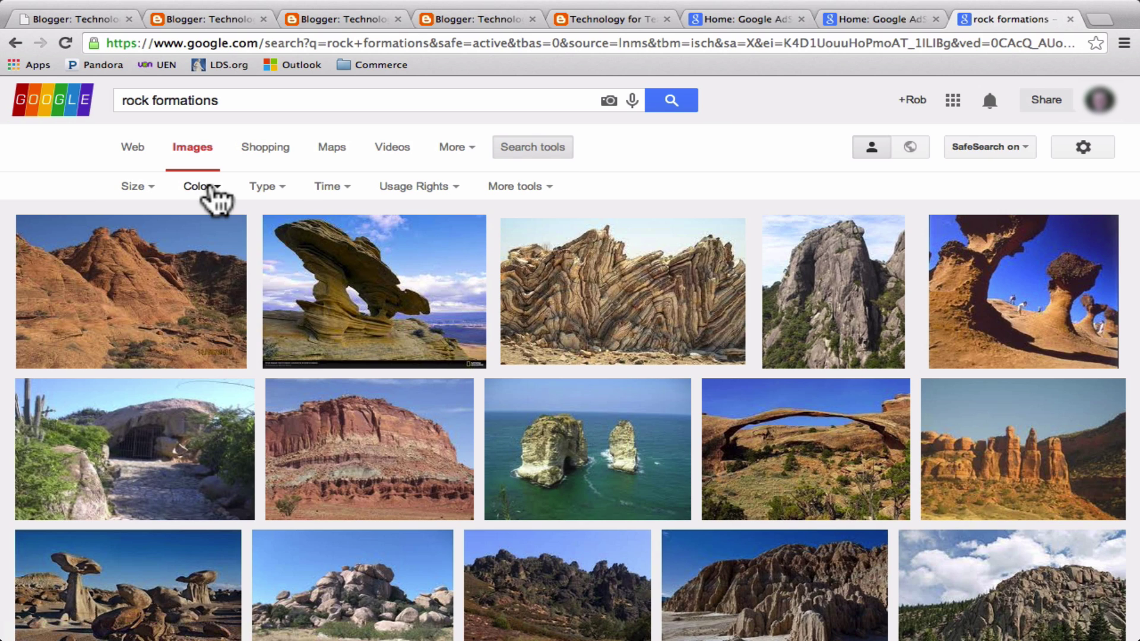
pyautogui.click(209, 188)
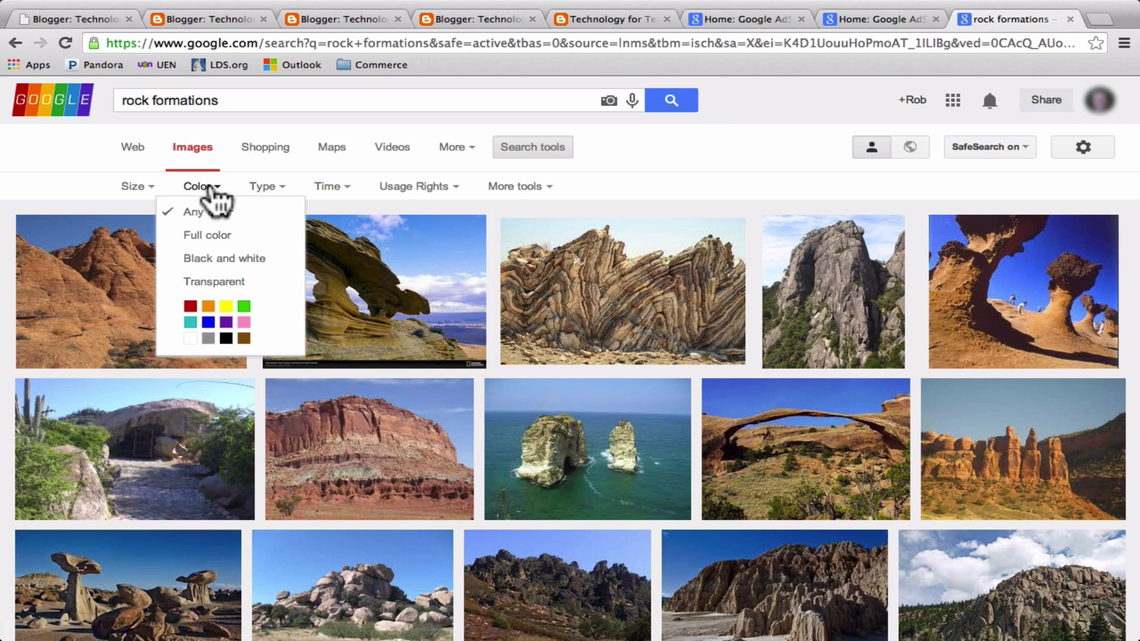
pyautogui.click(208, 305)
pyautogui.hotkey('alt', 'Left')
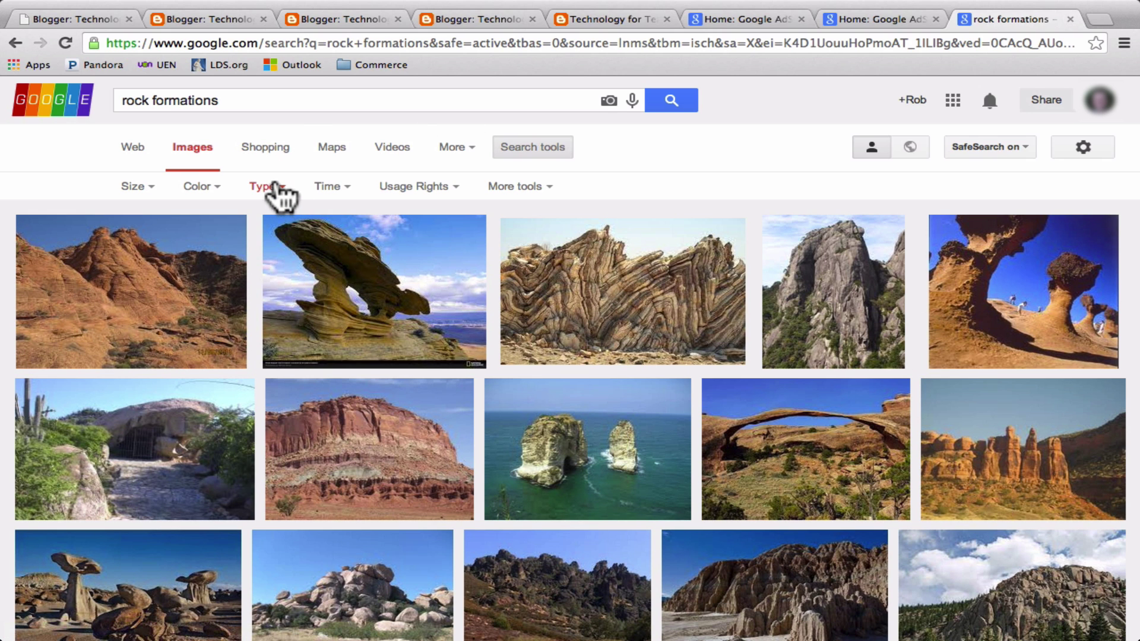
pyautogui.click(277, 187)
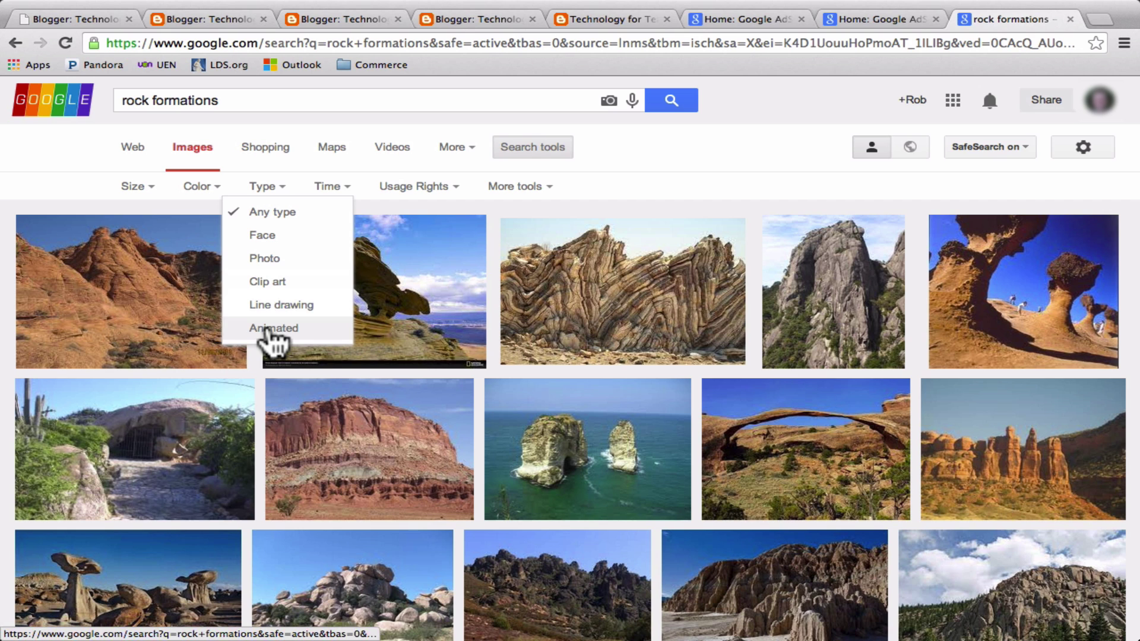
# Step: Filter the images to clip art, then to line drawings
pyautogui.click(281, 282)
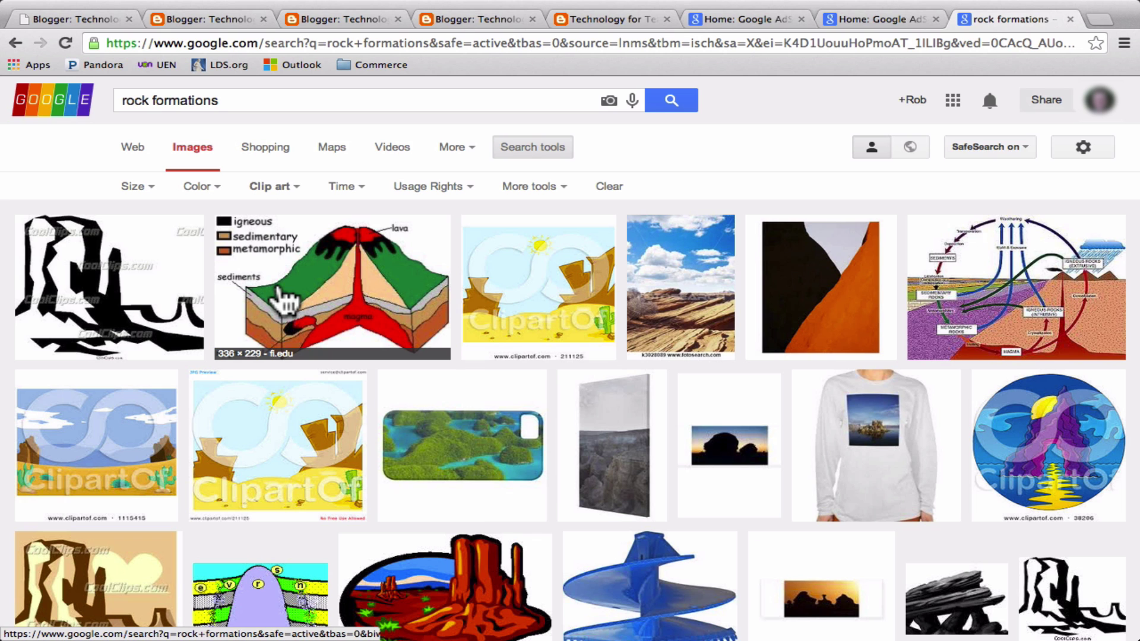
pyautogui.scroll(-5, 374, 371)
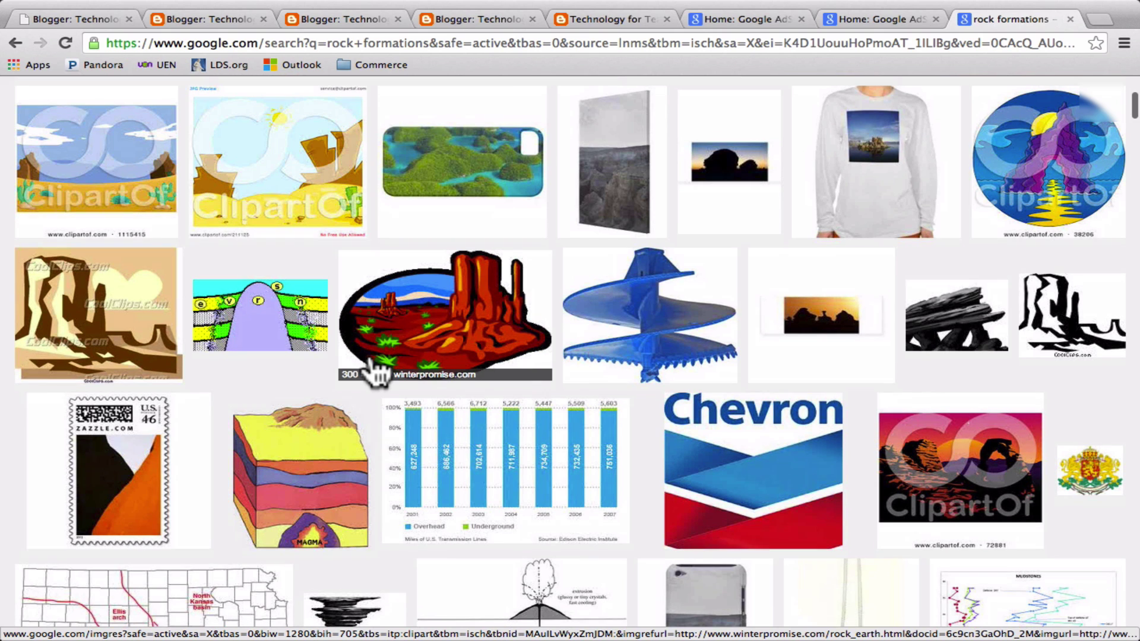
pyautogui.scroll(5, 374, 372)
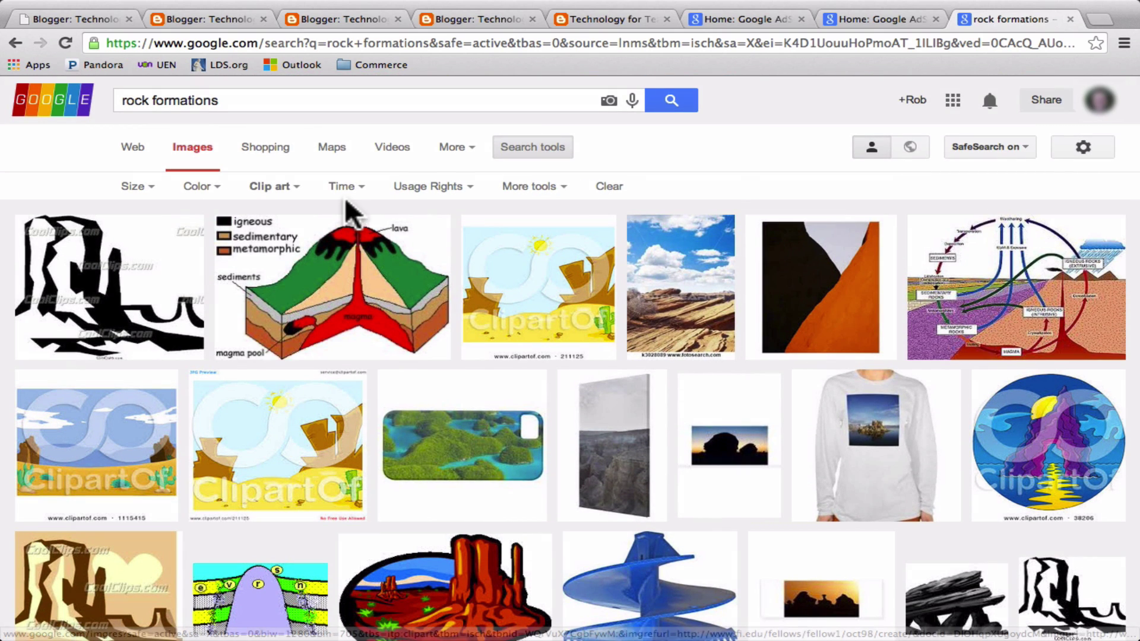
pyautogui.click(272, 186)
pyautogui.click(276, 305)
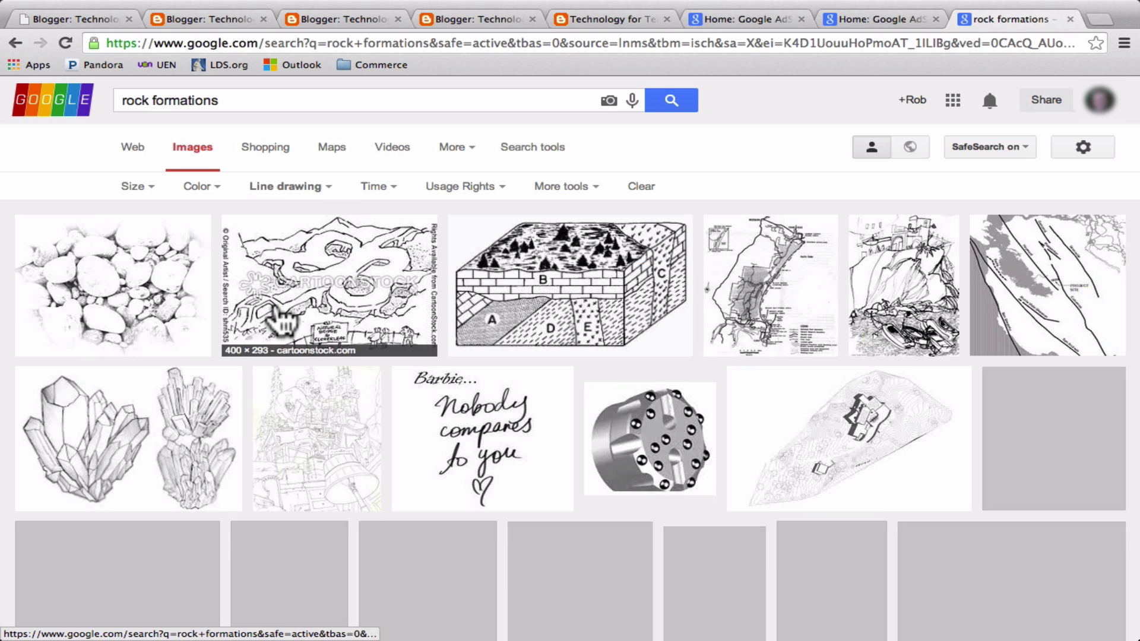
# Step: Limit the image results to those labeled for reuse
pyautogui.click(279, 185)
pyautogui.click(374, 186)
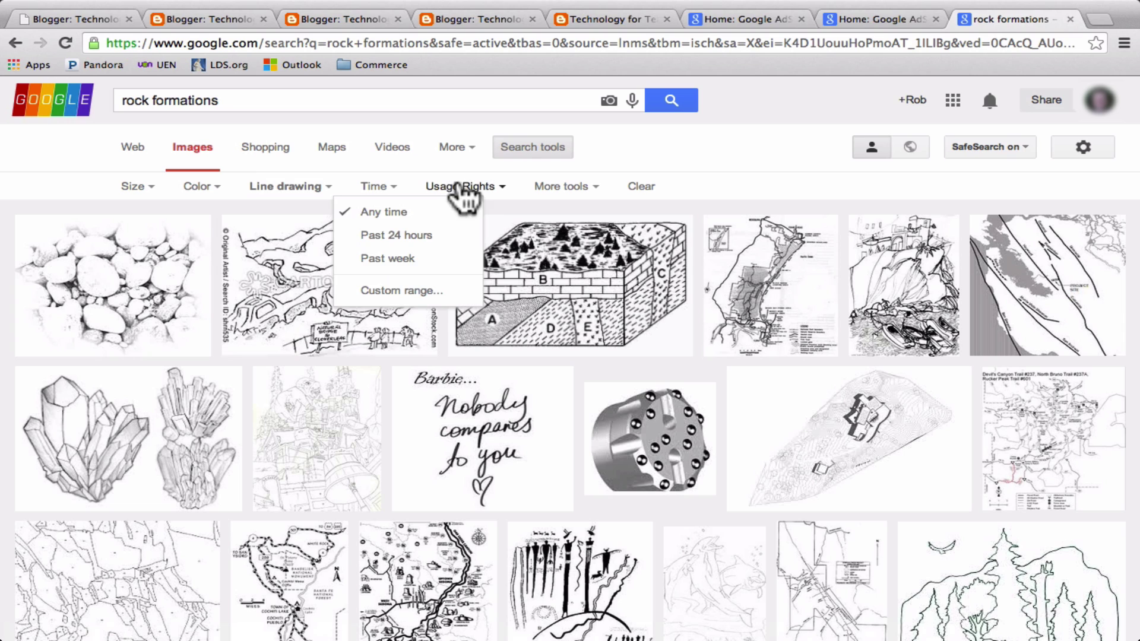
pyautogui.click(488, 187)
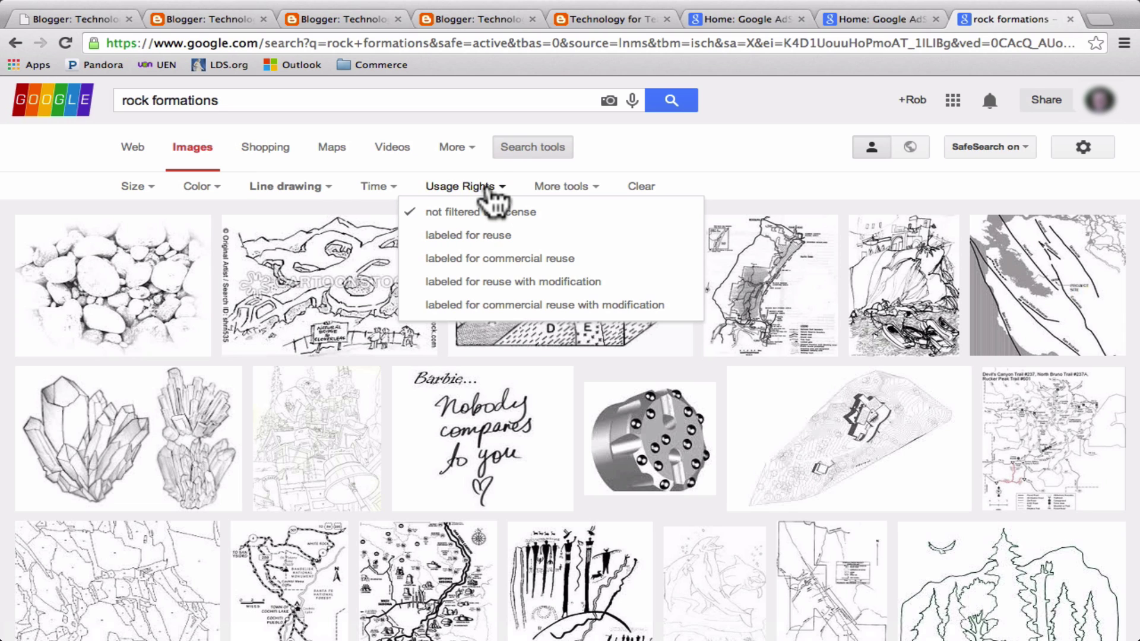
pyautogui.click(482, 236)
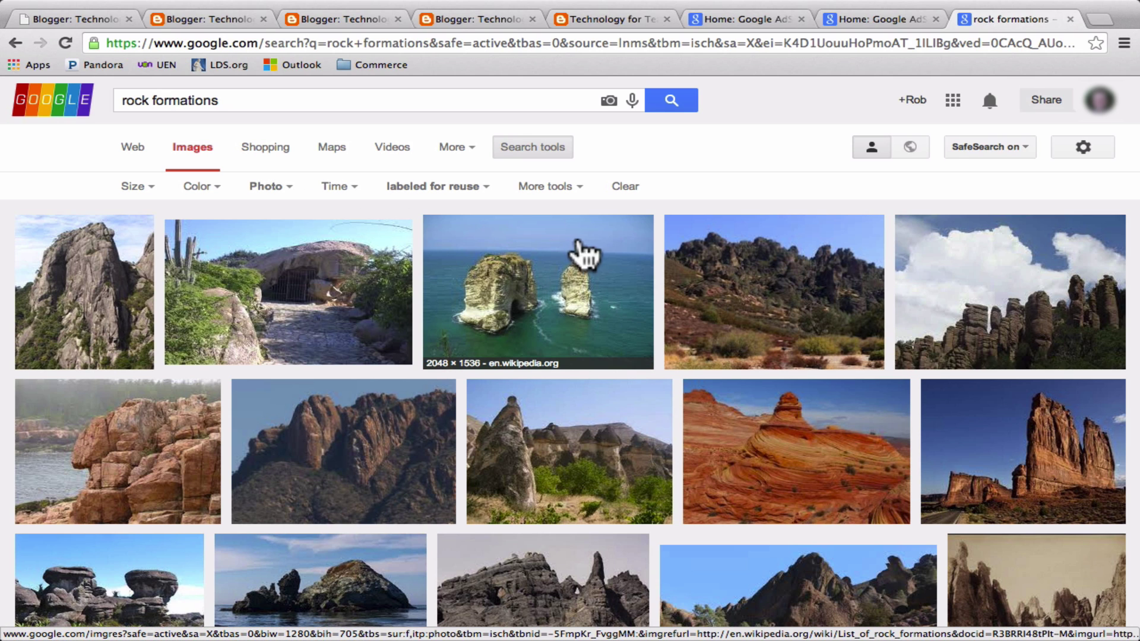
# Step: Return to web results and open Advanced Search with 'rock formations' prefilled
pyautogui.click(134, 152)
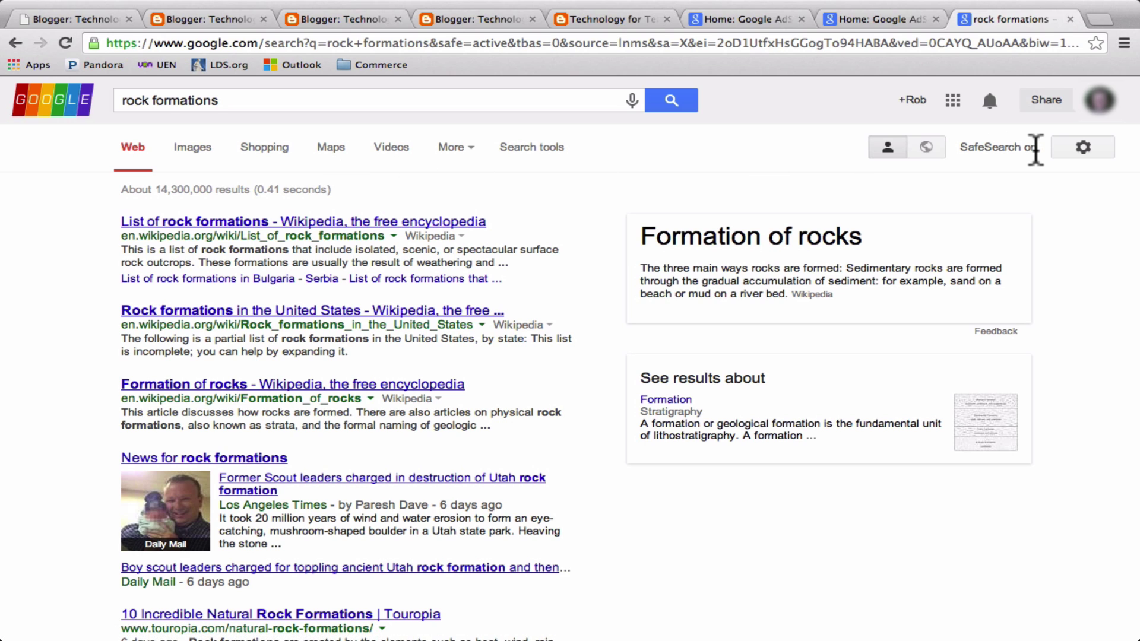
pyautogui.click(1085, 147)
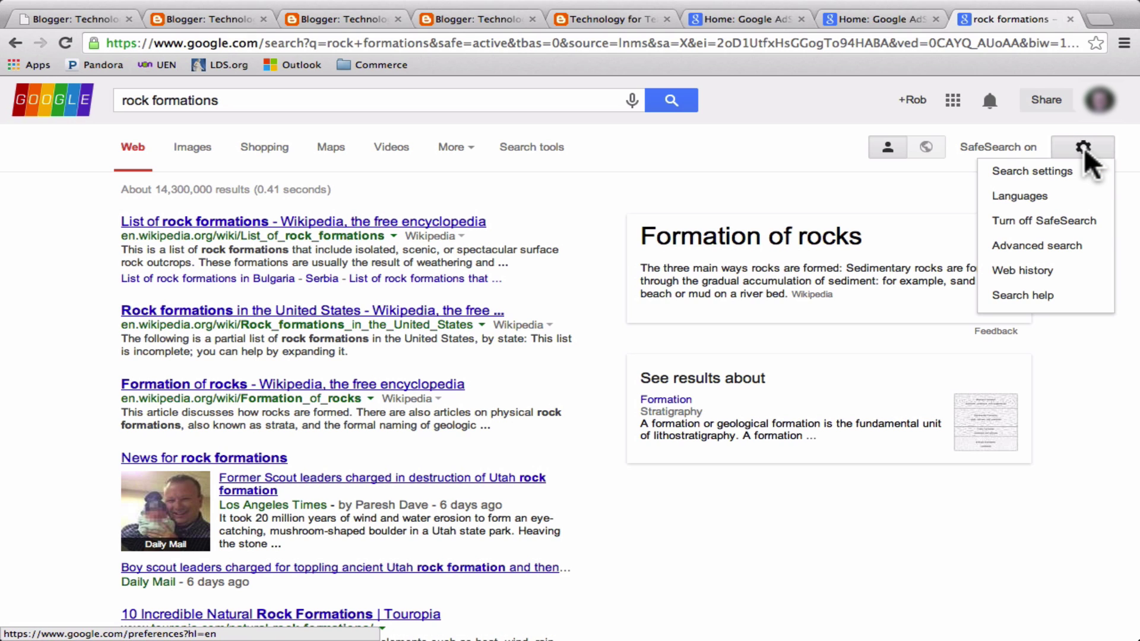
pyautogui.click(1066, 248)
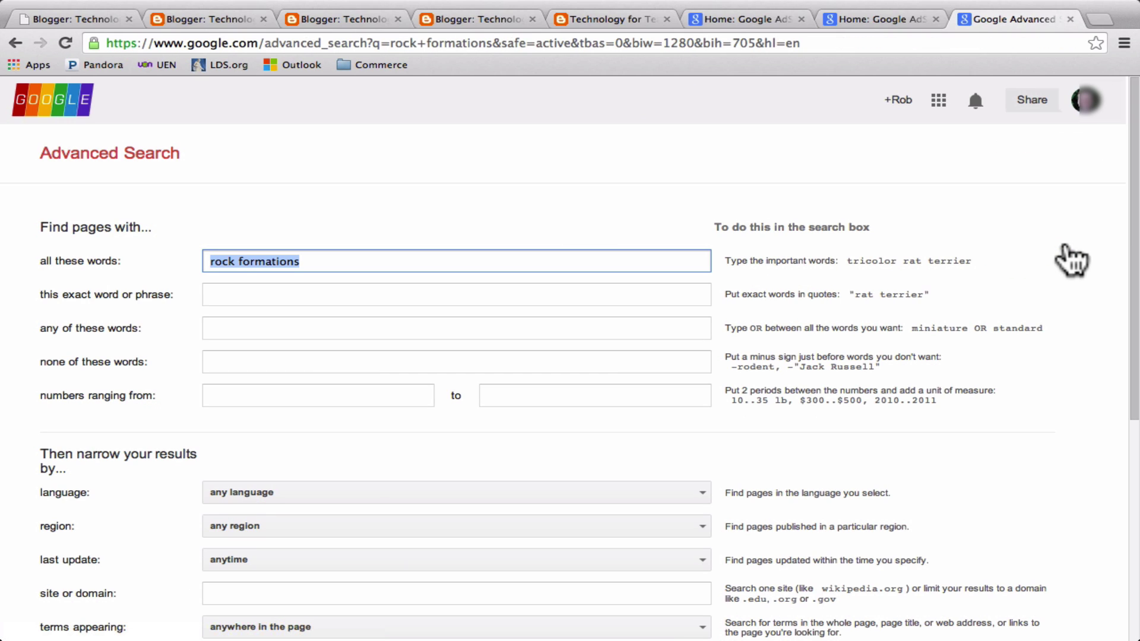
# Step: Enter 'granite' under none of these words
pyautogui.click(234, 360)
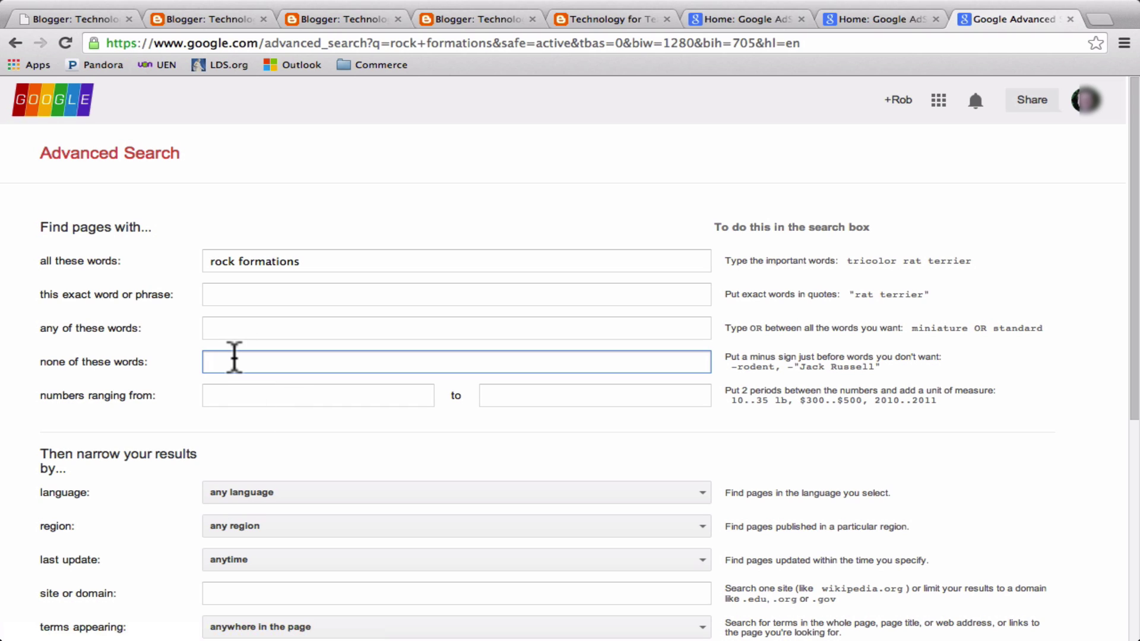
pyautogui.write('granite')
pyautogui.click(282, 442)
pyautogui.scroll(-5, 282, 445)
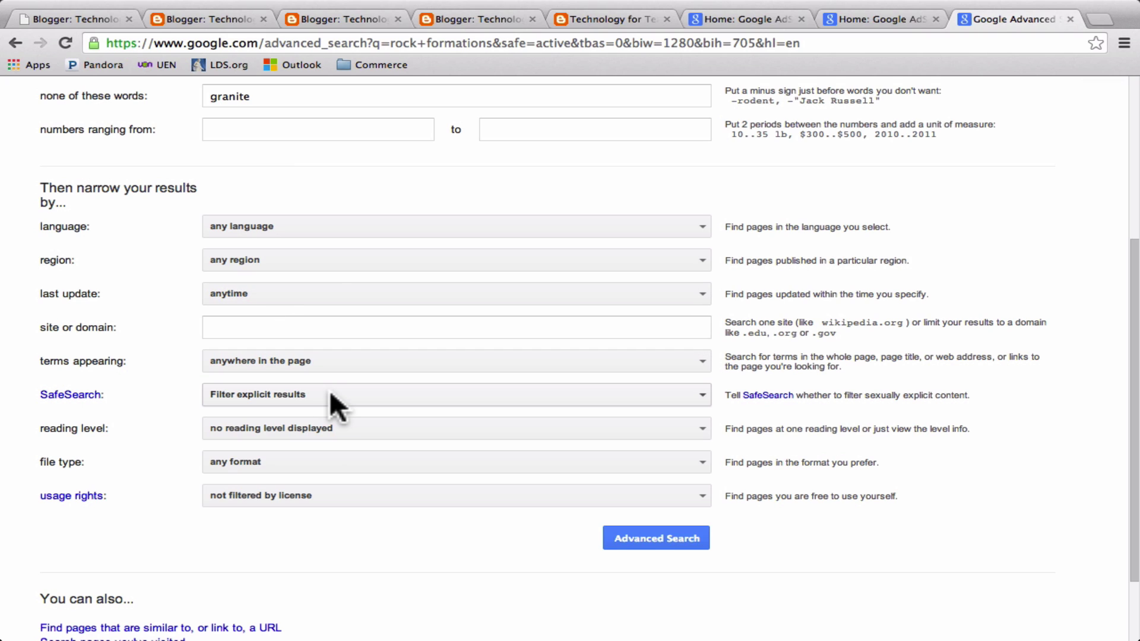
# Step: Set the file type to Microsoft Powerpoint (.ppt)
pyautogui.click(269, 464)
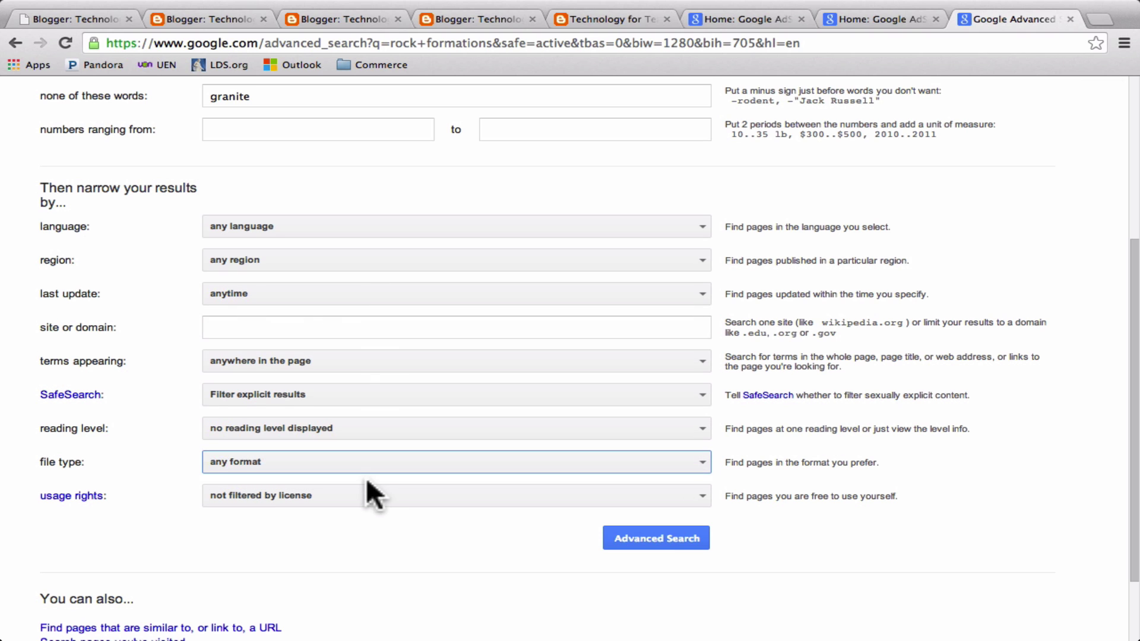
pyautogui.scroll(1, 413, 541)
pyautogui.scroll(3, 415, 546)
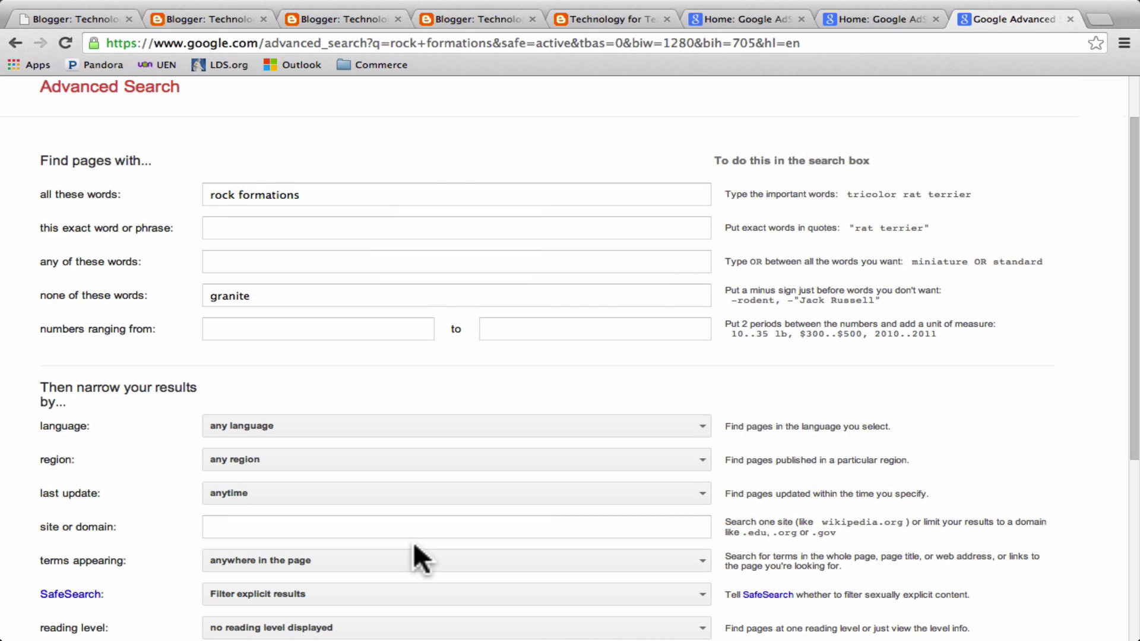
pyautogui.scroll(-4, 414, 542)
pyautogui.click(643, 433)
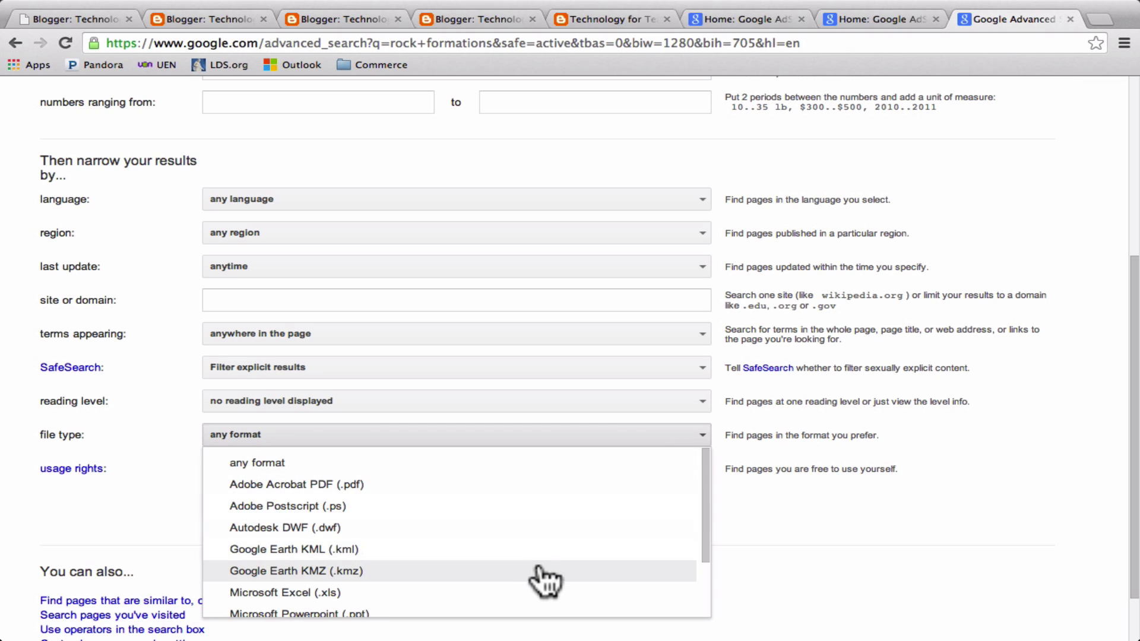
pyautogui.click(520, 609)
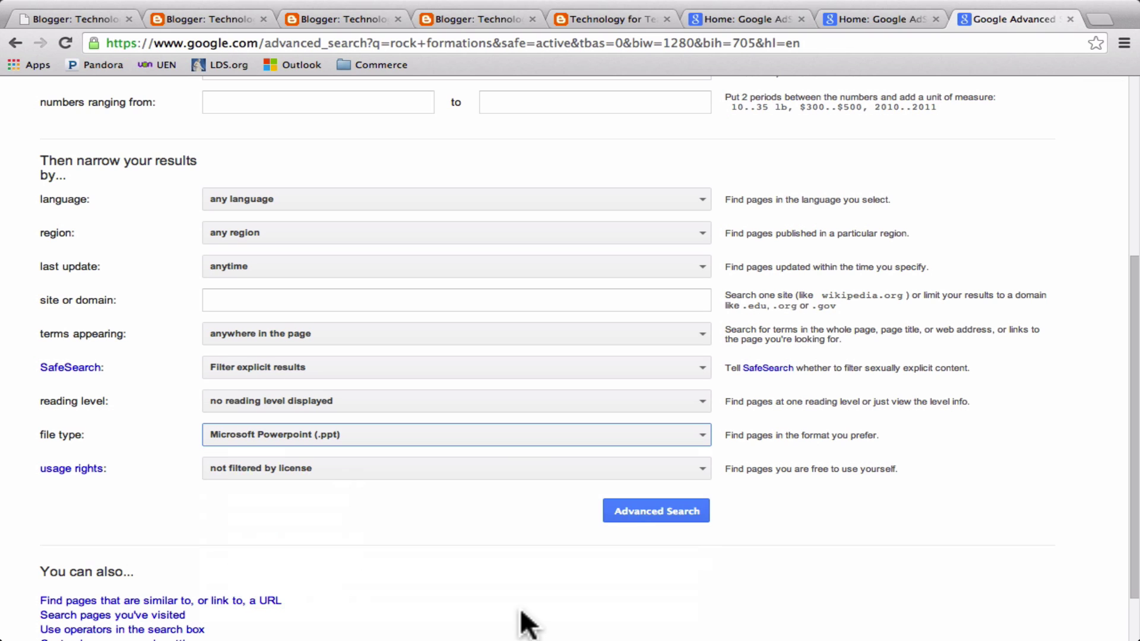
# Step: Run the advanced search and download the Desert Rock Formations.ppt result
pyautogui.click(643, 508)
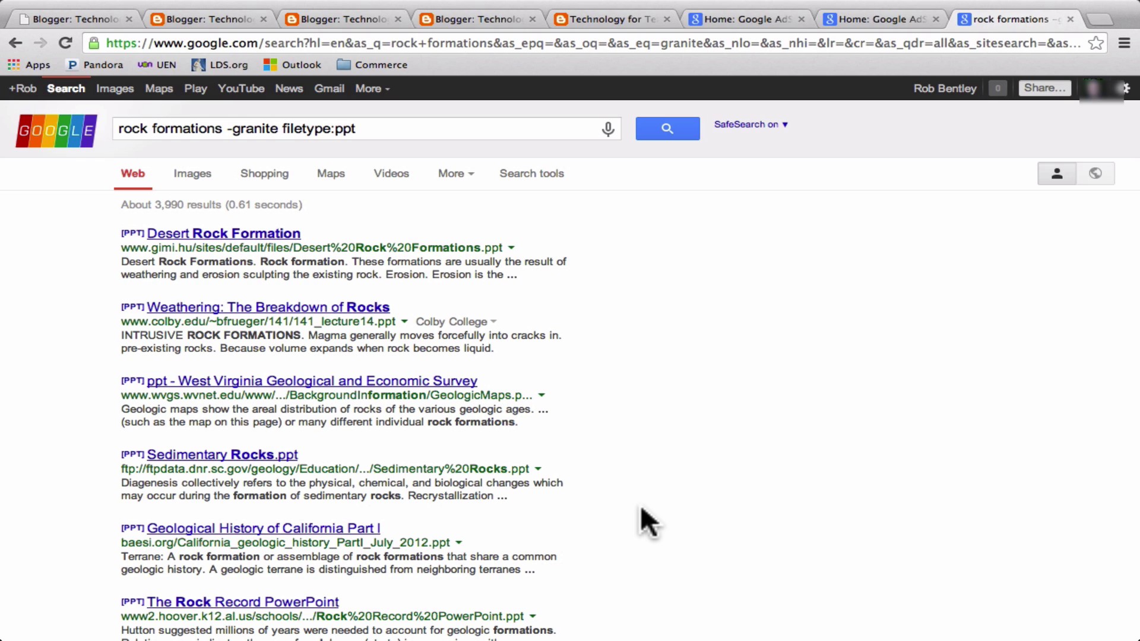
pyautogui.scroll(-5, 392, 403)
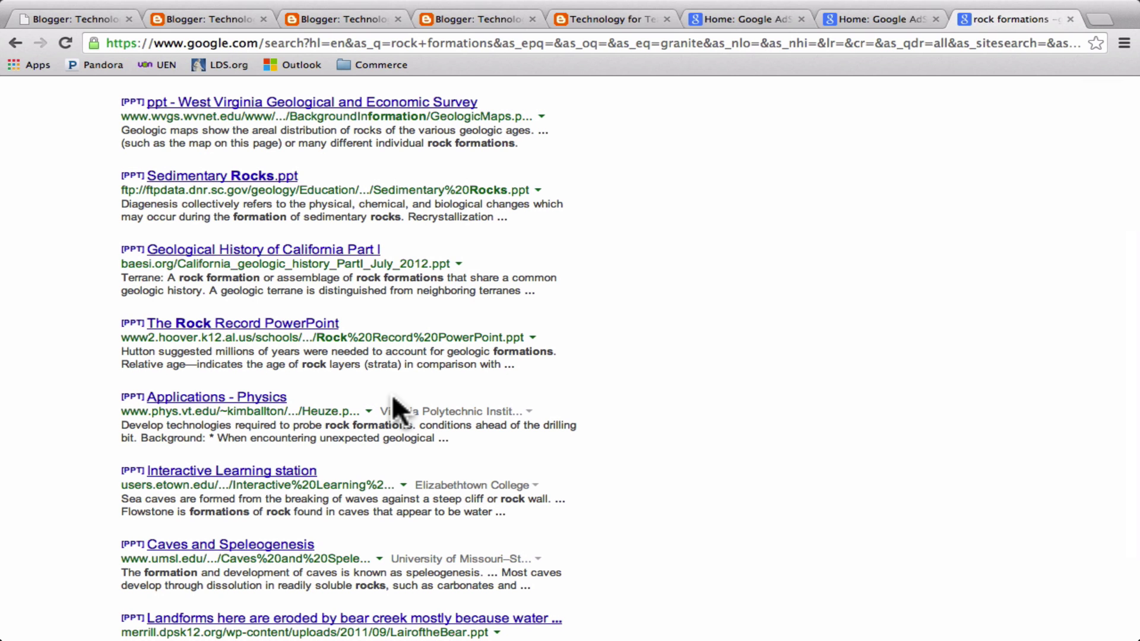
pyautogui.scroll(-3, 392, 394)
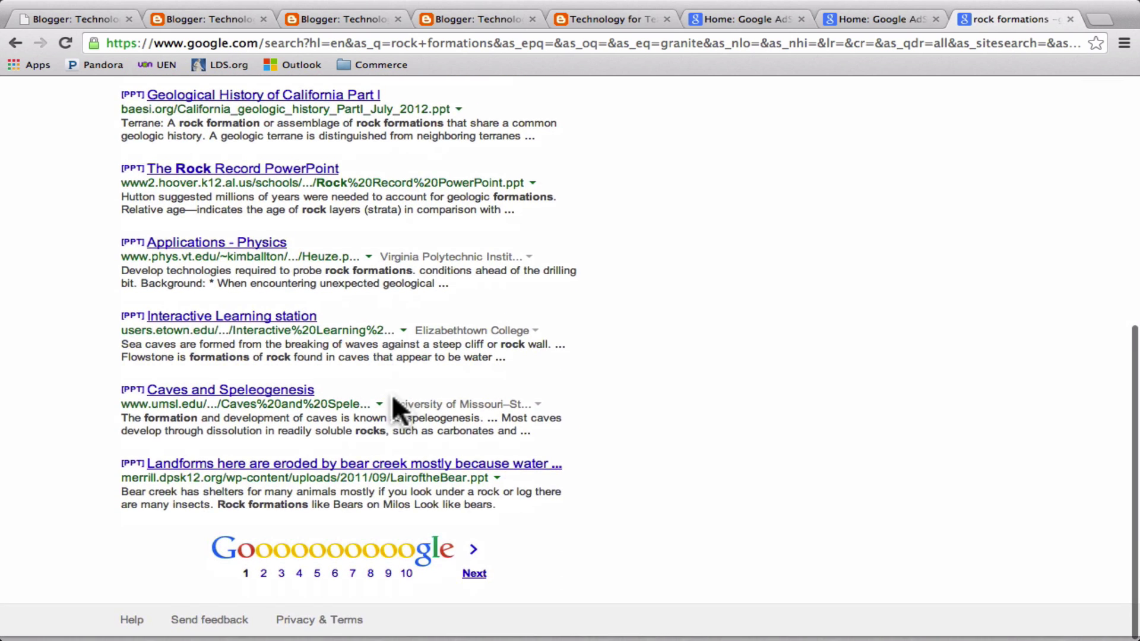
pyautogui.scroll(7, 392, 394)
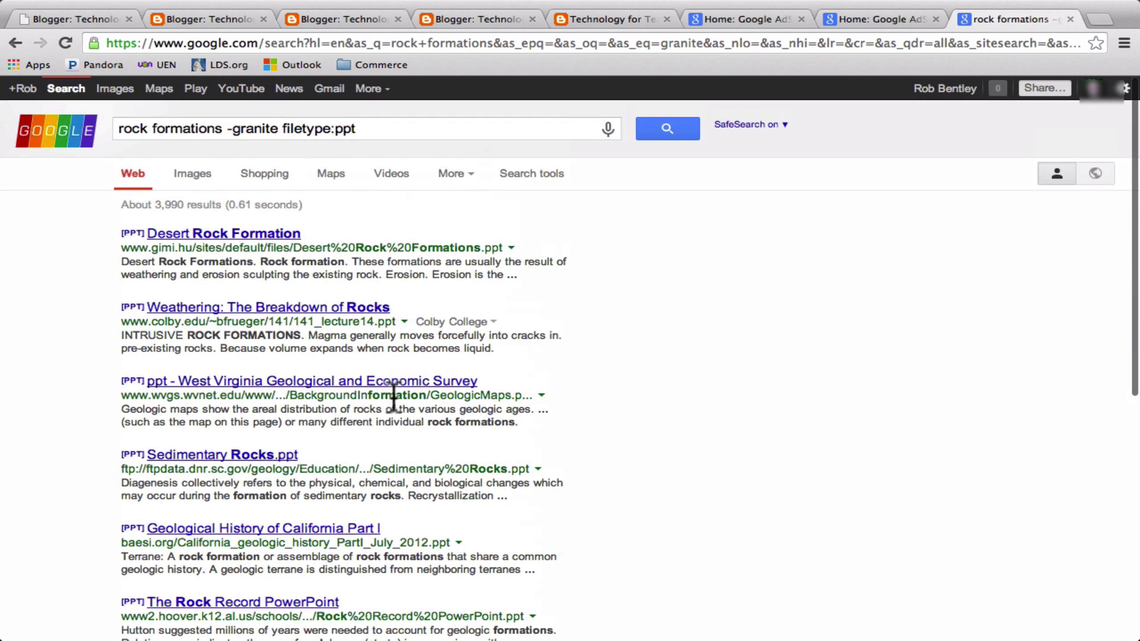
pyautogui.click(259, 237)
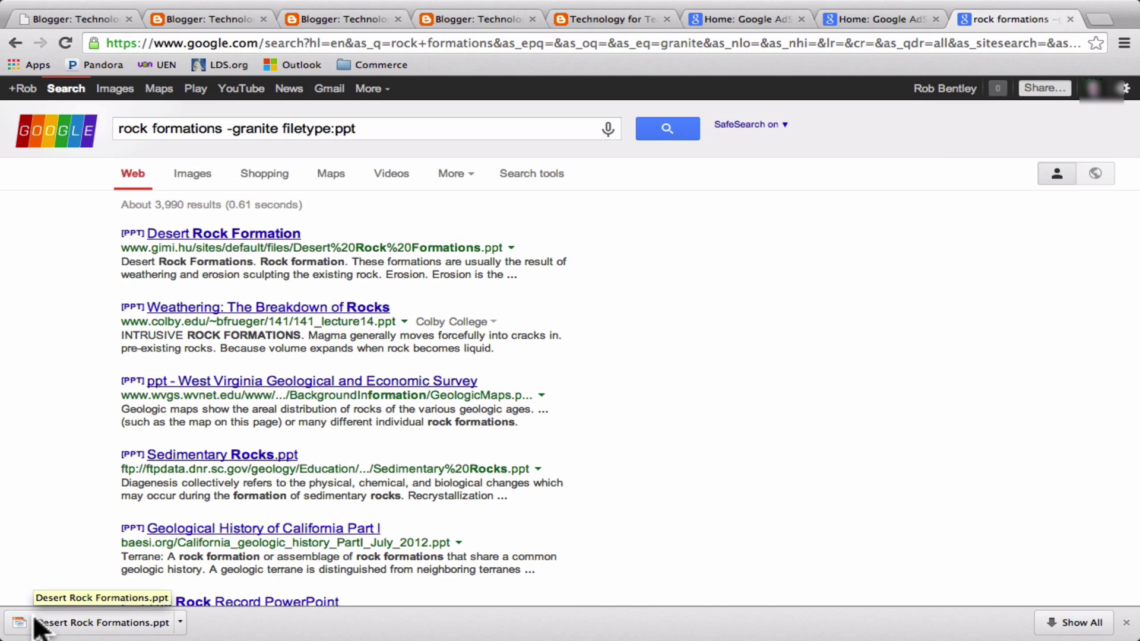
# Step: Open Desert Rock Formations.ppt in PowerPoint, browse its eight slides, and save it
pyautogui.click(36, 623)
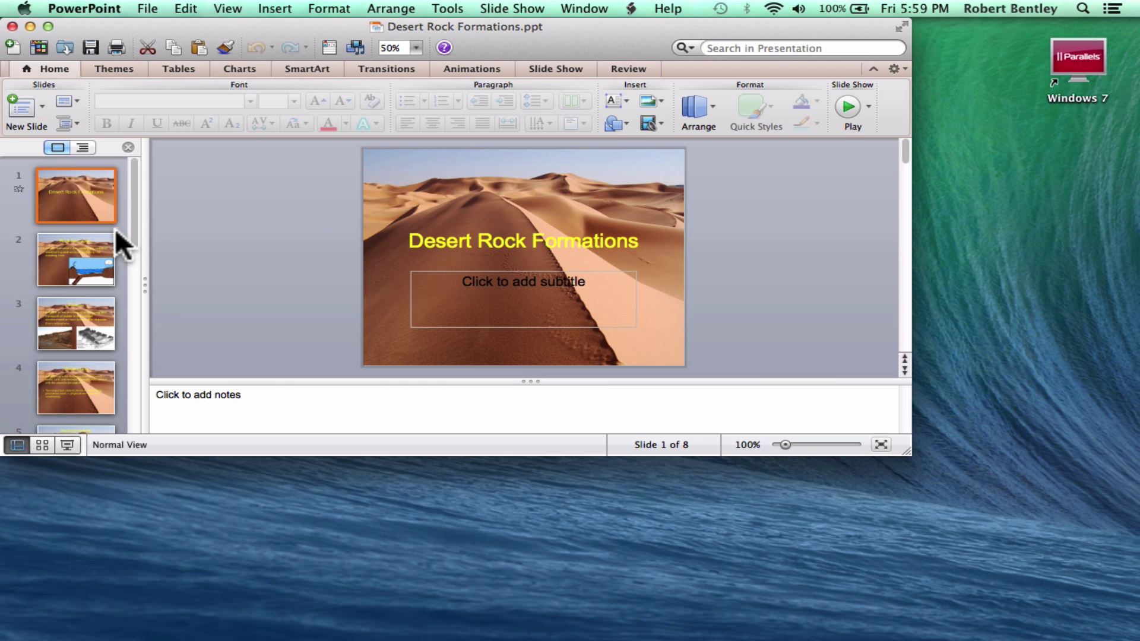
pyautogui.moveTo(133, 222); pyautogui.dragTo(138, 390)
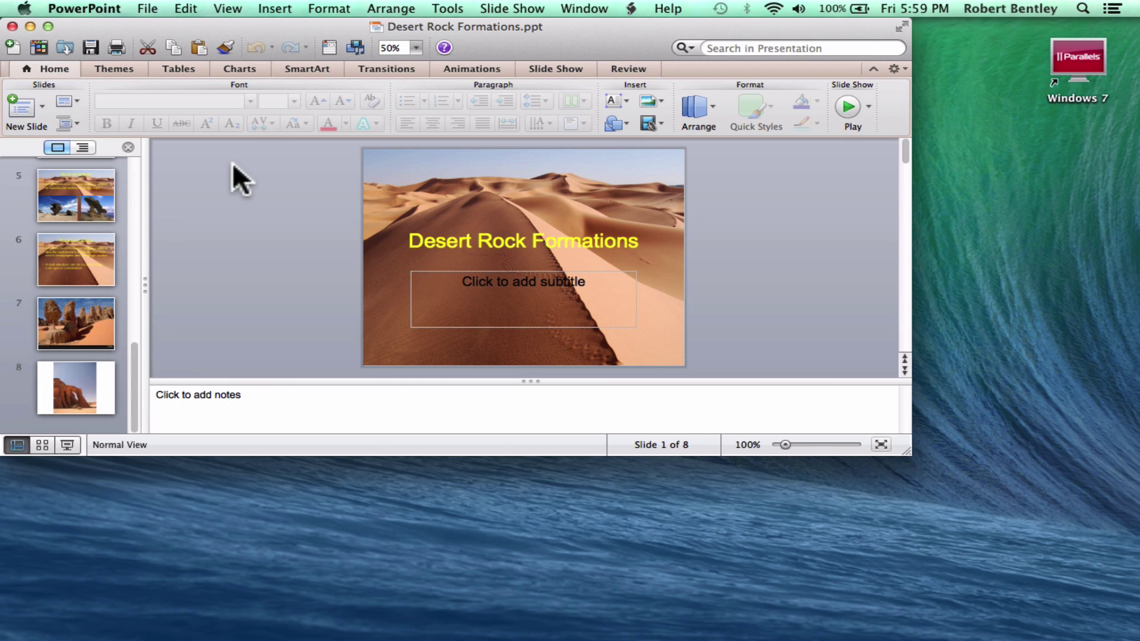
pyautogui.click(90, 43)
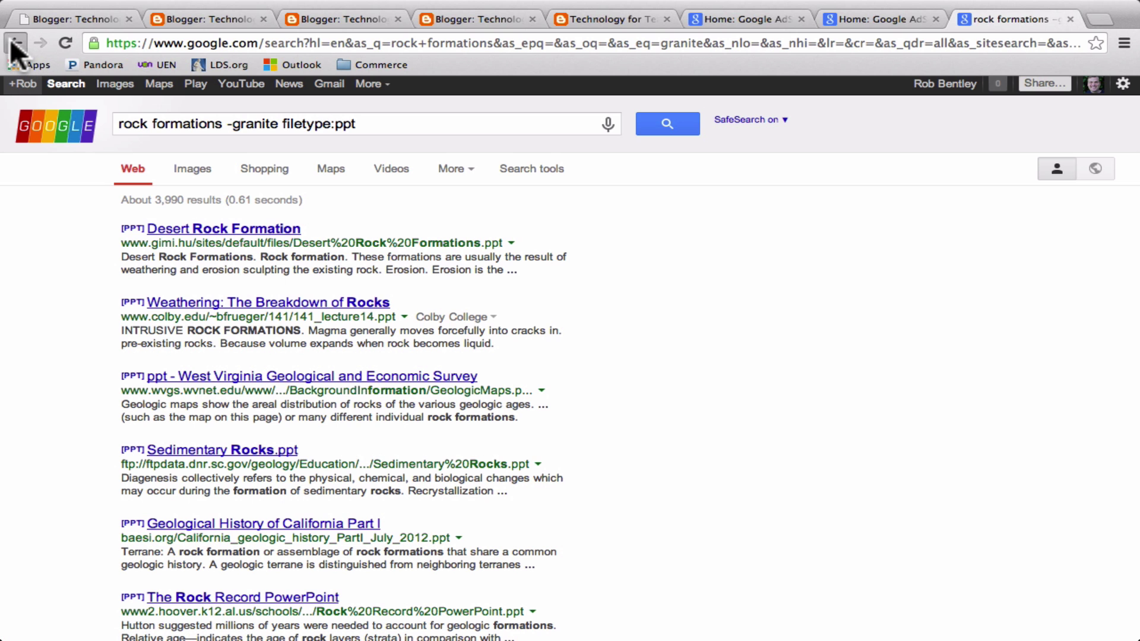
# Step: Go back to the Advanced Search settings and set the file type to Adobe Acrobat PDF (.pdf)
pyautogui.click(14, 43)
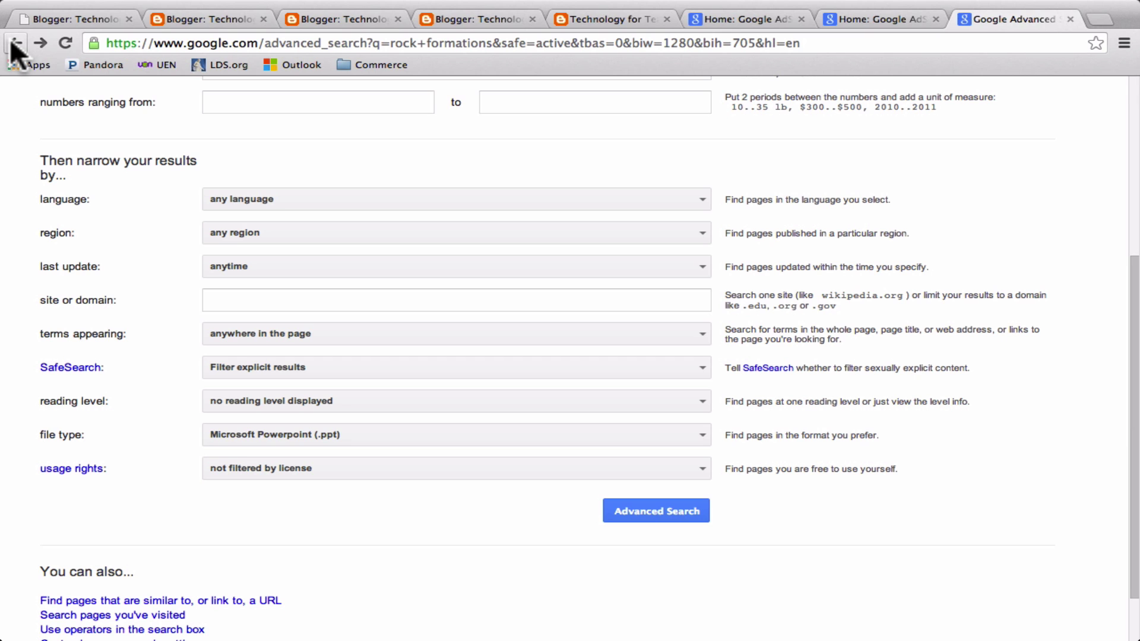
pyautogui.click(374, 430)
pyautogui.scroll(-5, 391, 491)
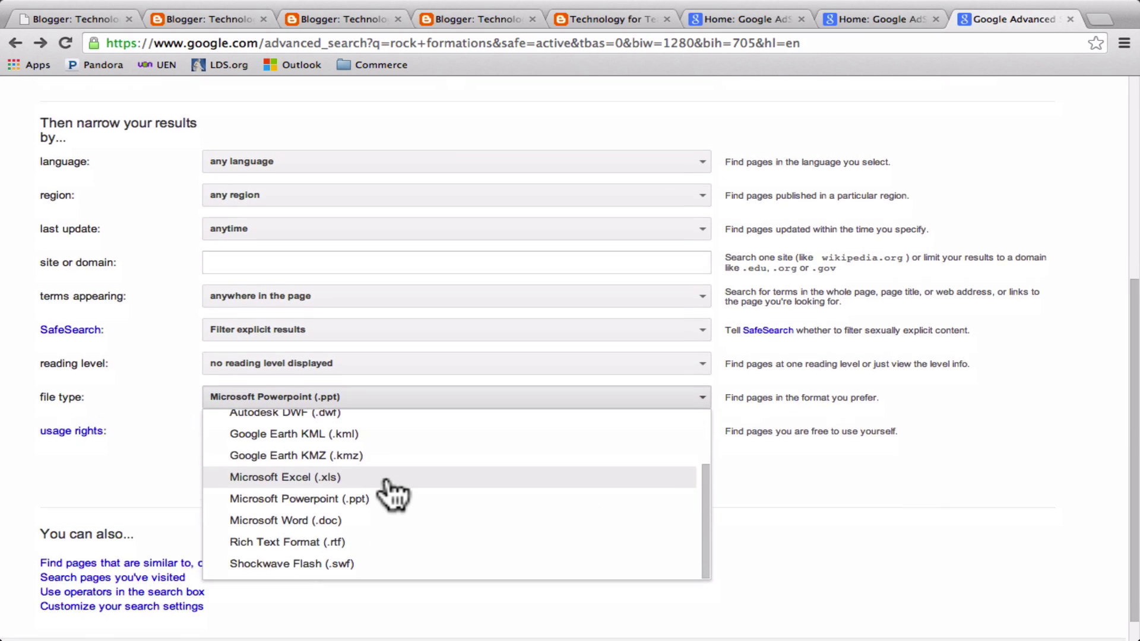
pyautogui.scroll(-1, 393, 493)
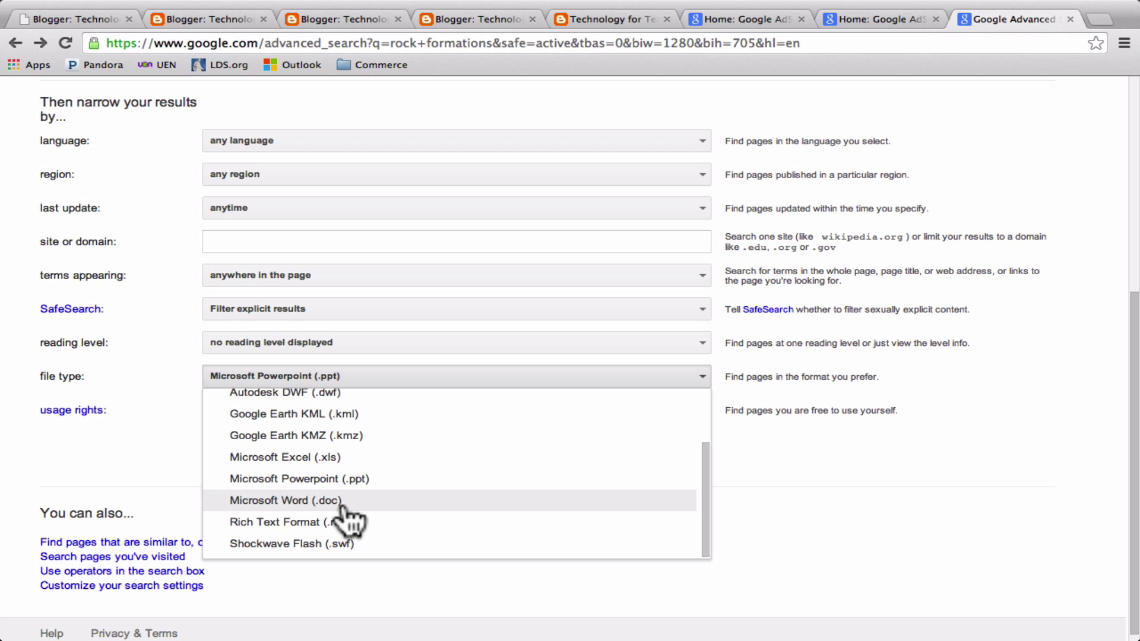
pyautogui.scroll(3, 348, 511)
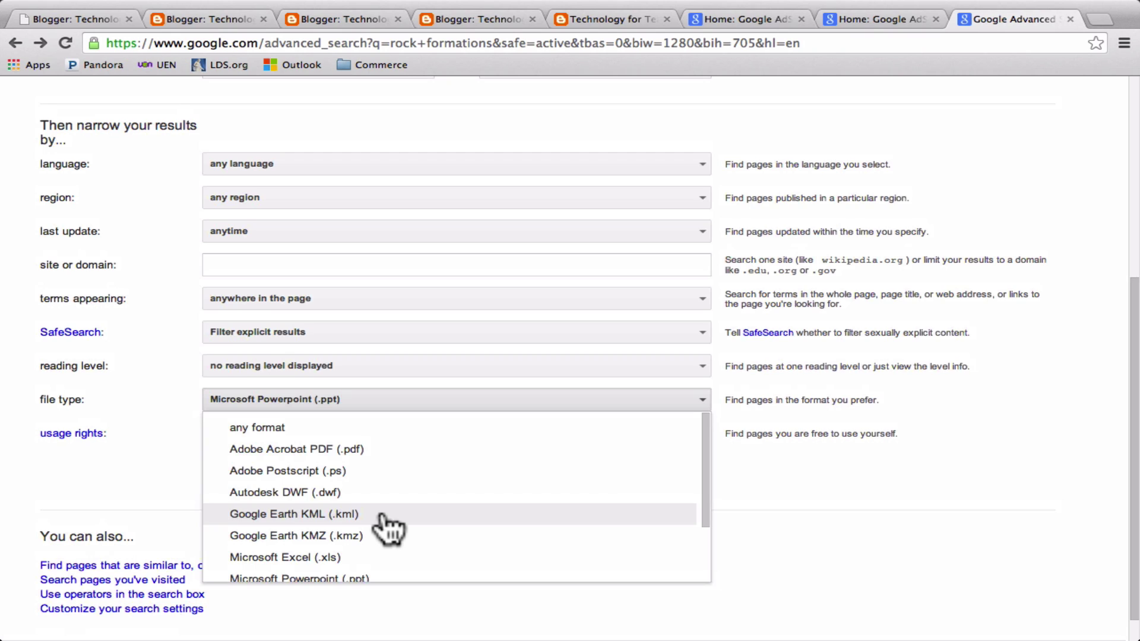
pyautogui.click(368, 456)
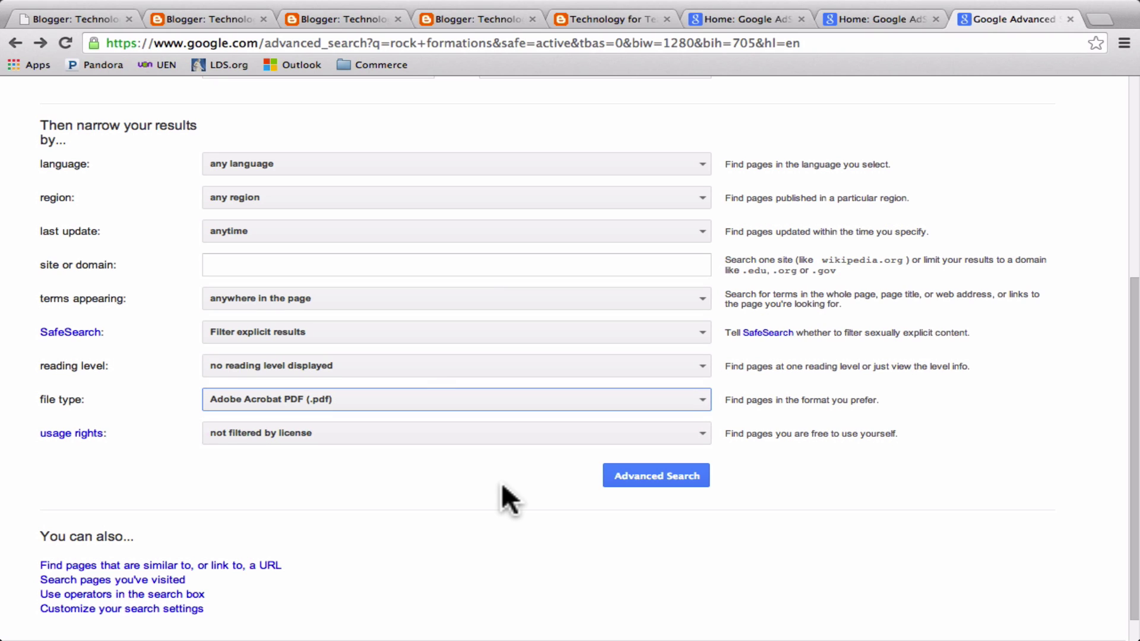
# Step: Change the file type to Shockwave Flash (.swf) and rerun the search
pyautogui.click(382, 398)
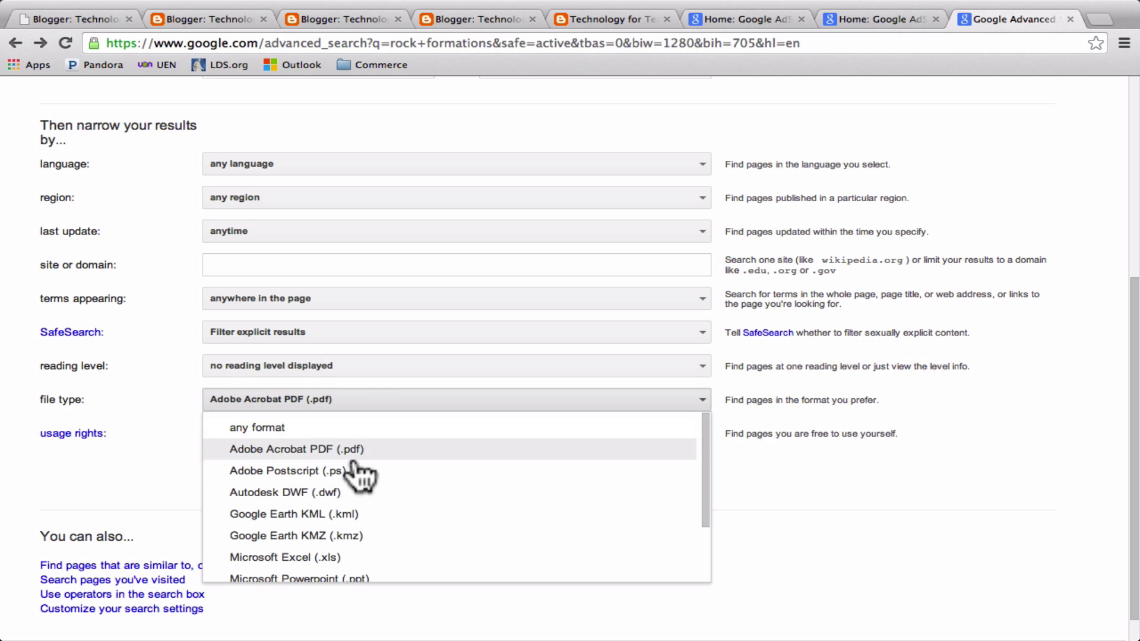
pyautogui.scroll(-2, 356, 469)
pyautogui.scroll(-2, 356, 472)
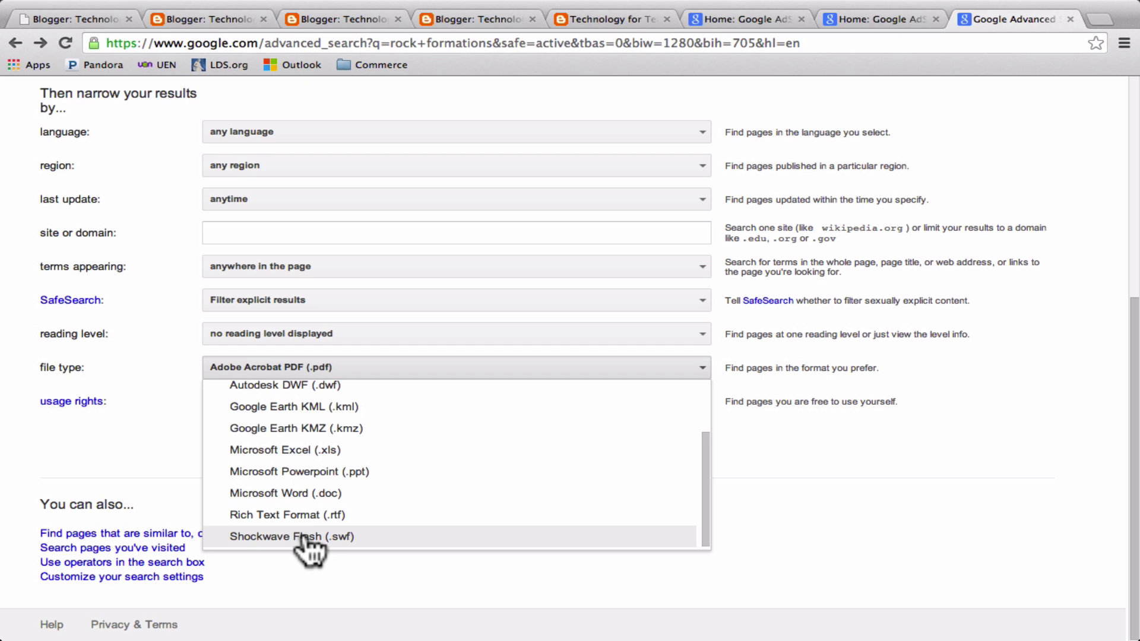
pyautogui.click(365, 537)
pyautogui.click(631, 440)
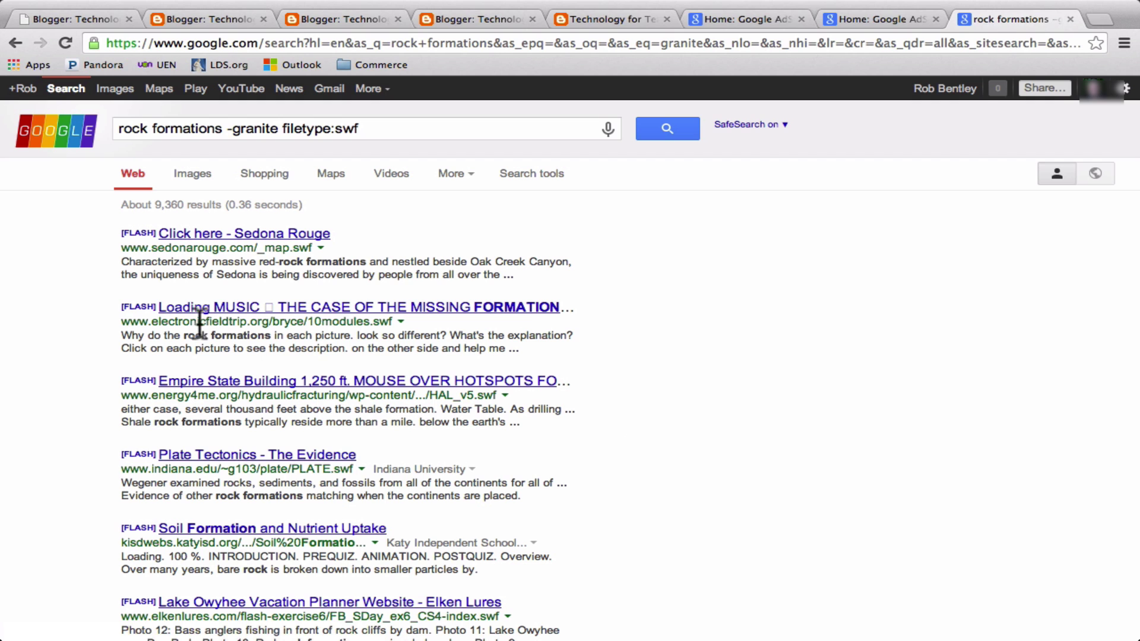
# Step: Open the 'Click here - Sedona Rouge' Flash result and view its interactive Sedona map
pyautogui.click(185, 234)
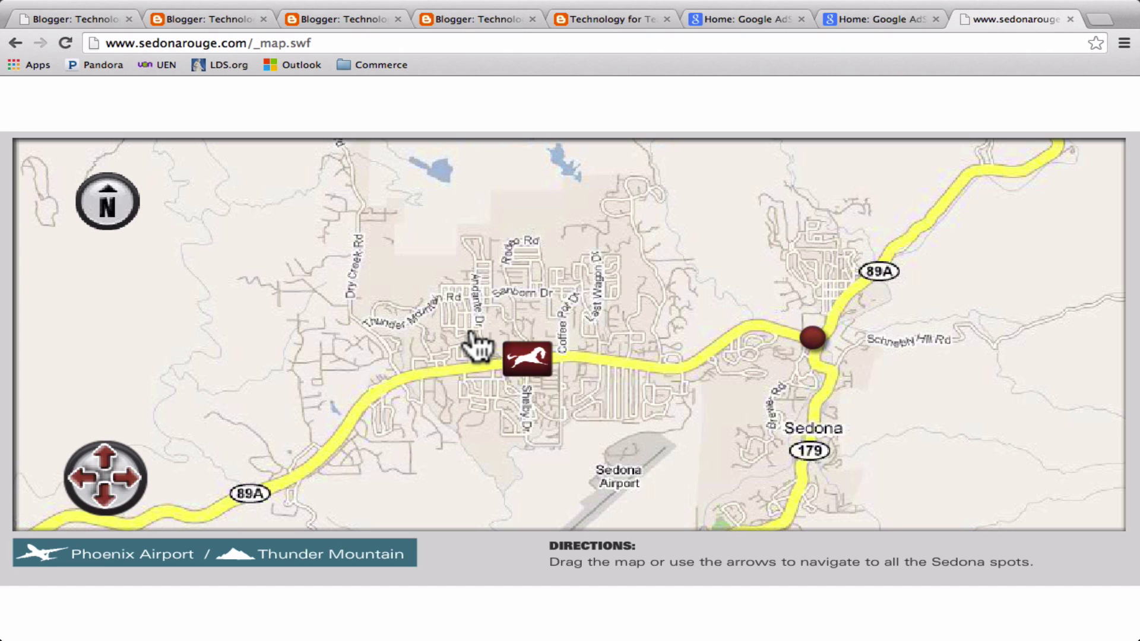
pyautogui.moveTo(811, 352)
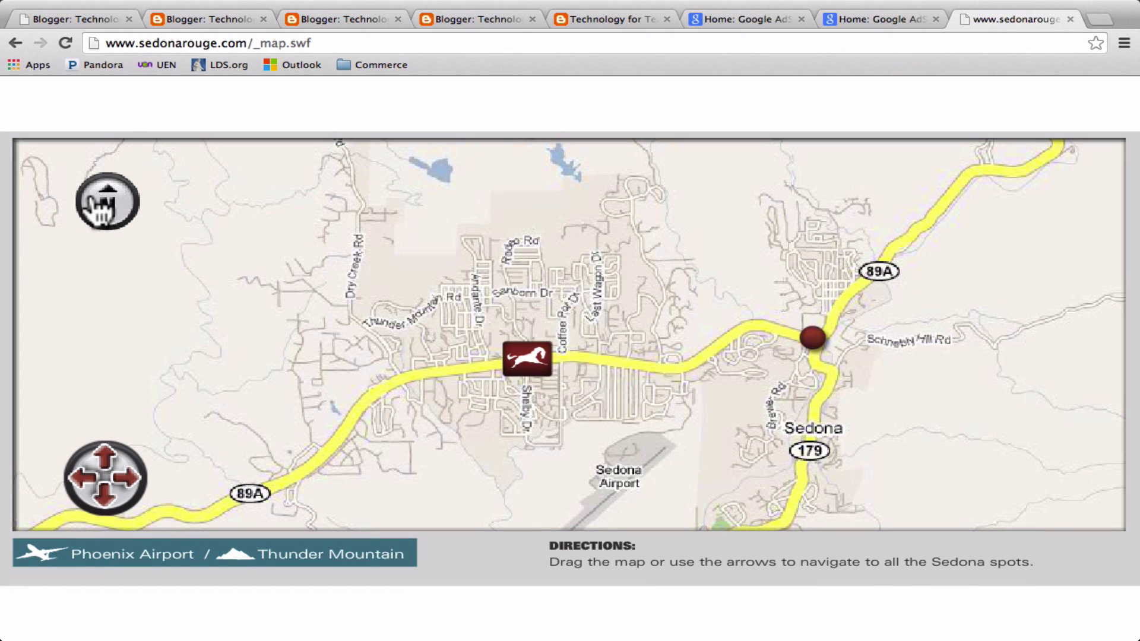